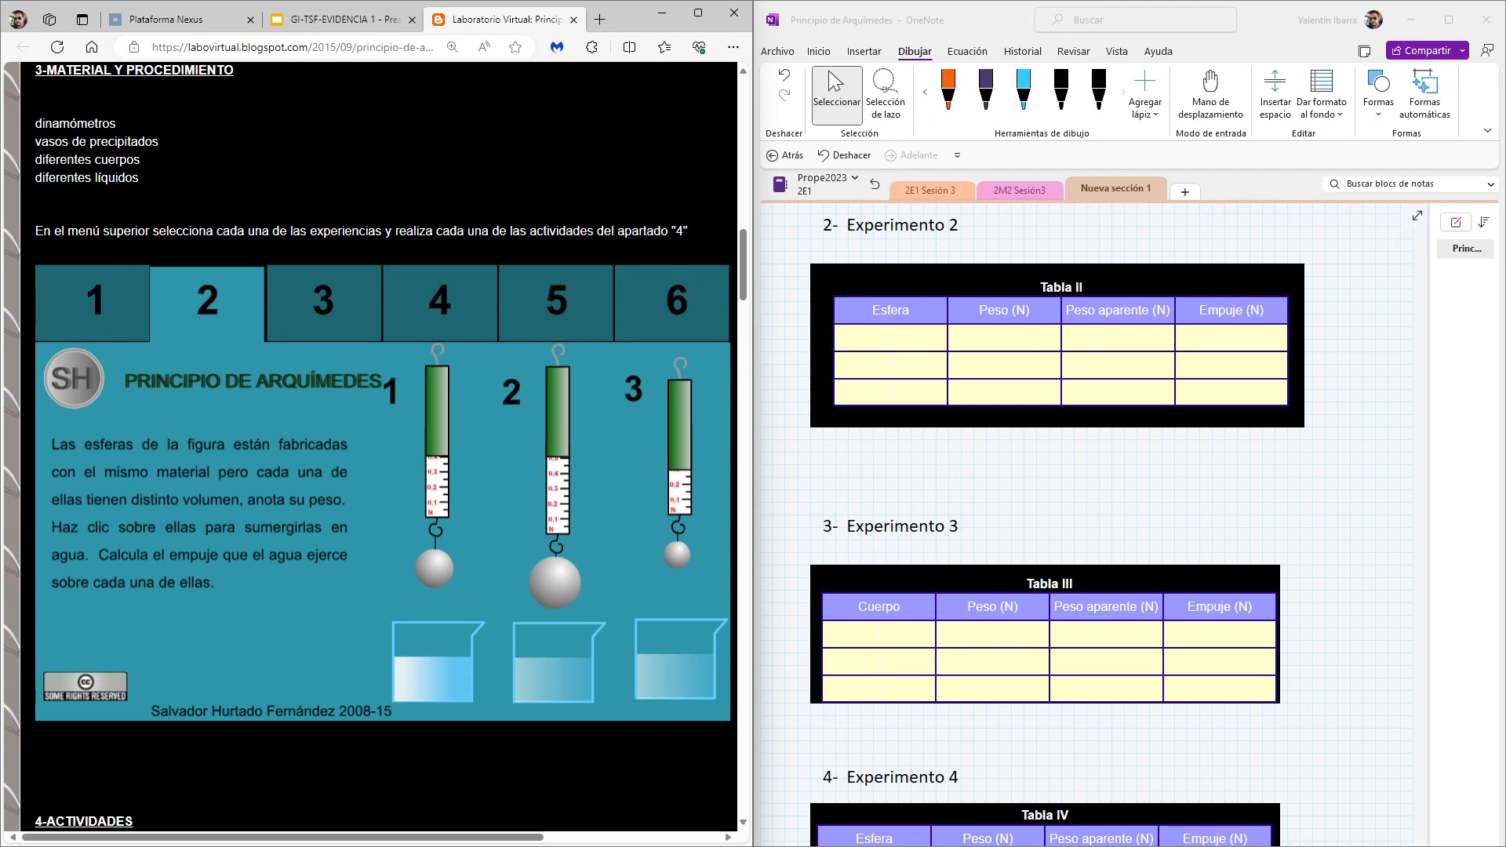
Handwrite sphere numbers 1, 2 and 3 in the Esfera column of Tabla II and enter 0.4 N as sphere 1's Peso
{"action": "mouse_move", "coordinate": [753, 424]}
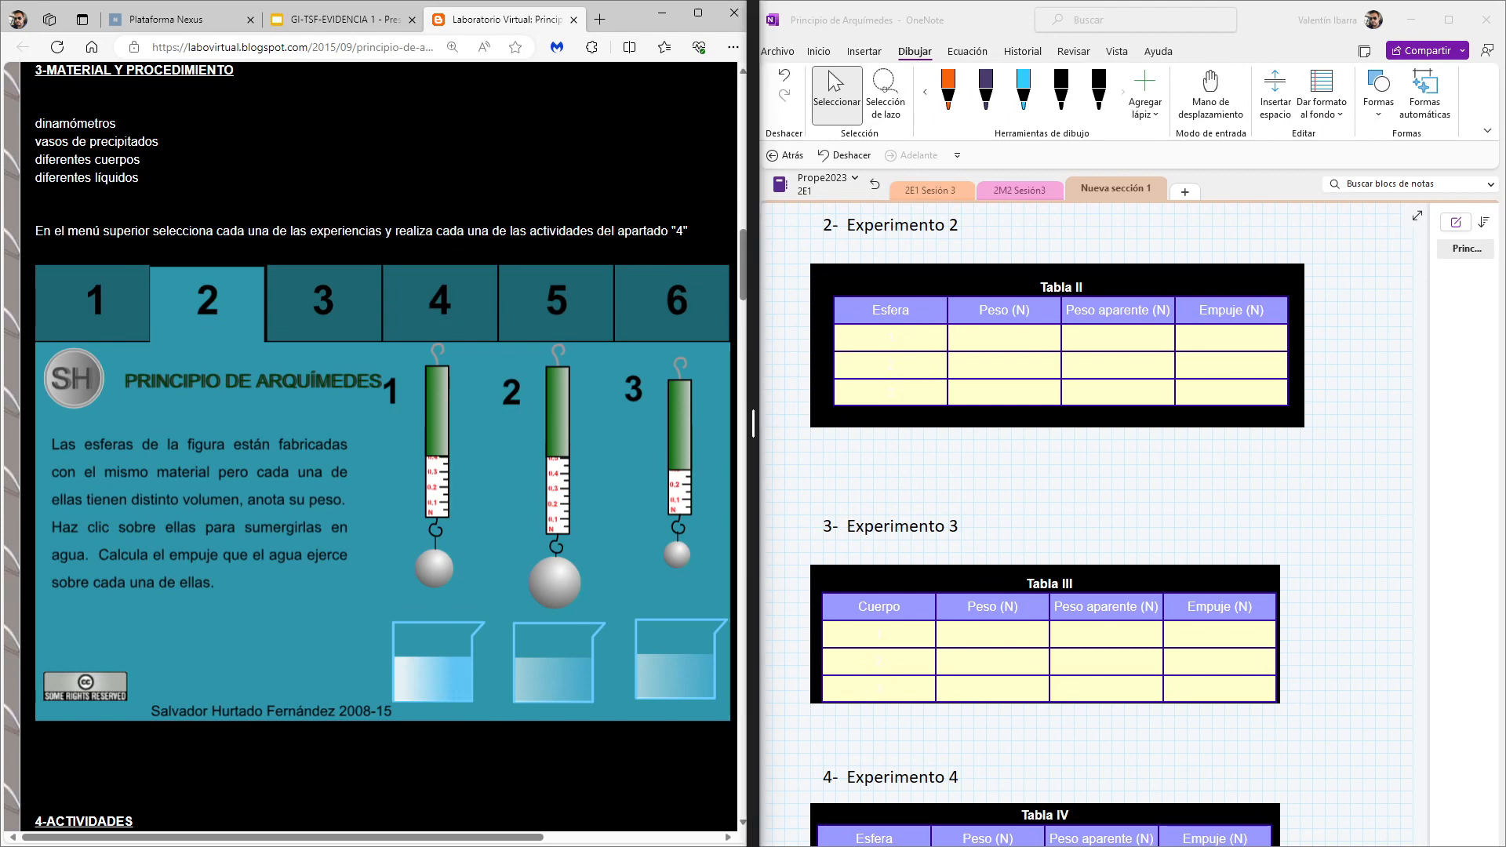
{"action": "left_click_drag", "start_coordinate": [881, 337], "coordinate": [881, 397]}
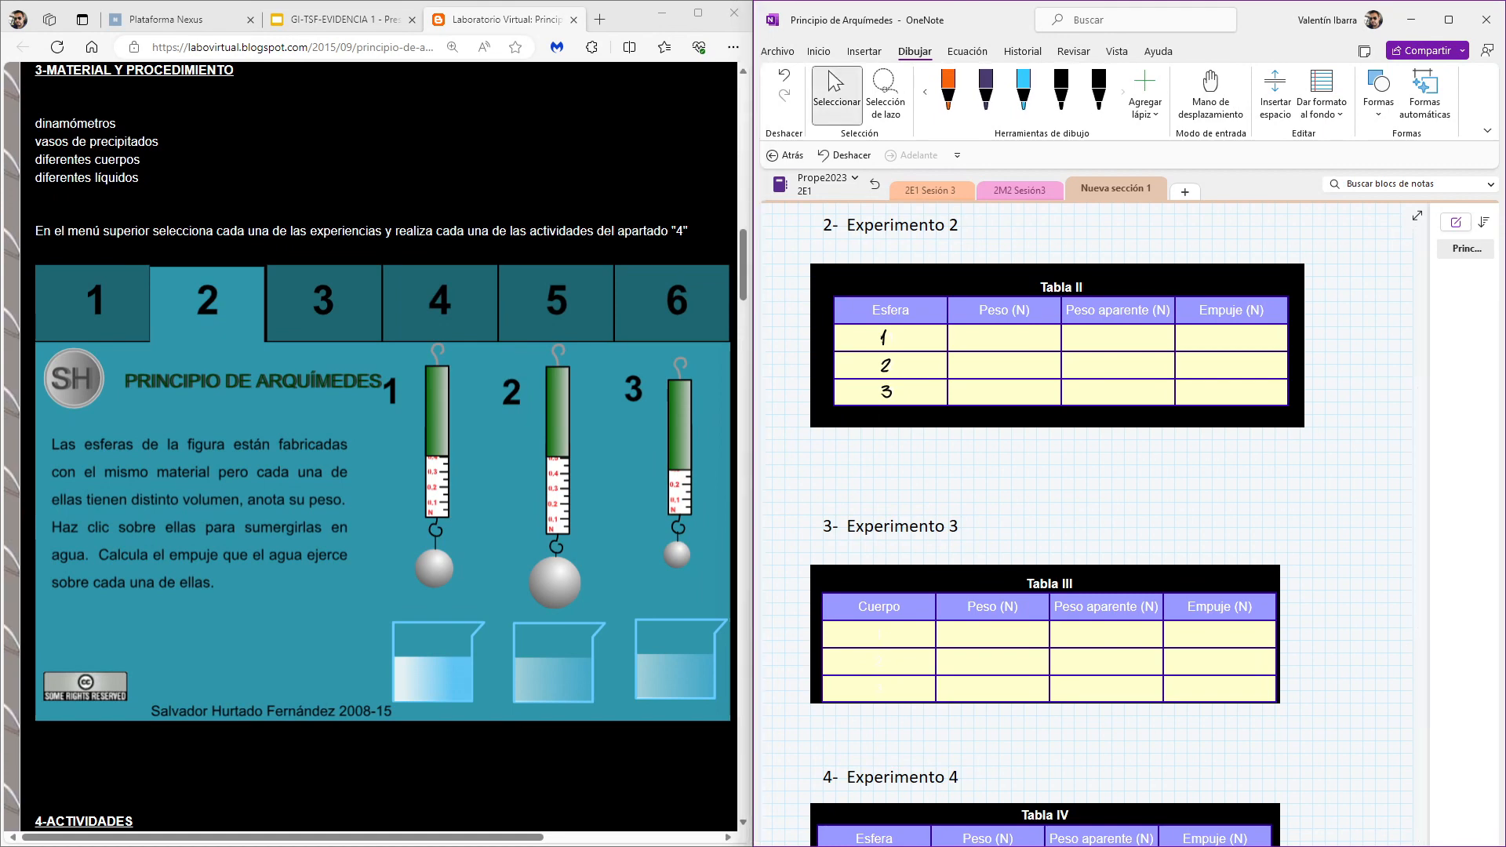
{"action": "left_click_drag", "start_coordinate": [996, 337], "coordinate": [1006, 339]}
{"action": "mouse_move", "coordinate": [1008, 328]}
{"action": "left_mouse_down"}
{"action": "mouse_move", "coordinate": [1002, 346]}
{"action": "mouse_move", "coordinate": [974, 331]}
{"action": "mouse_move", "coordinate": [1028, 342]}
{"action": "left_mouse_up"}
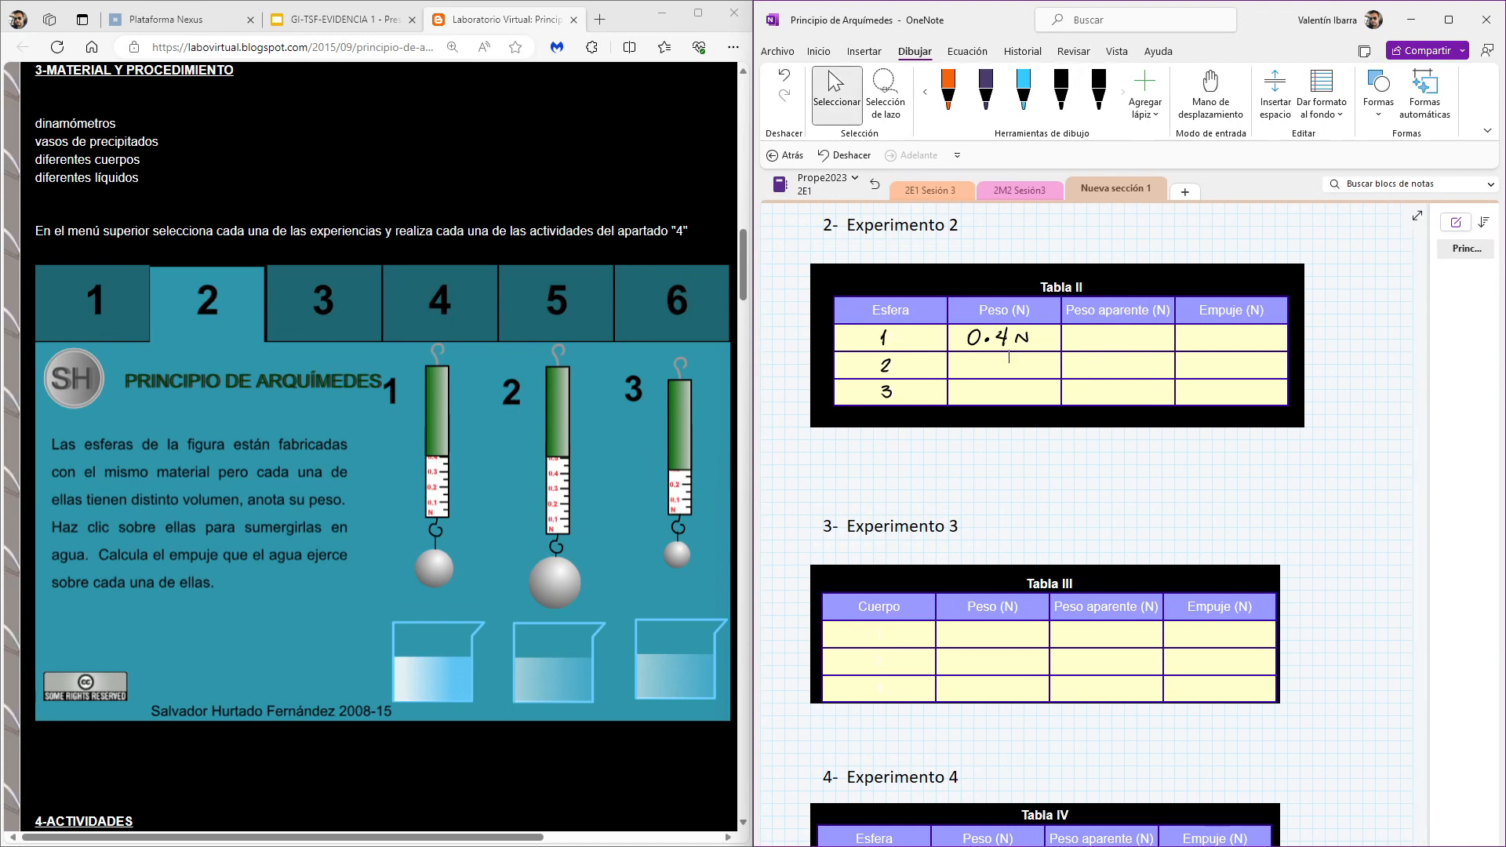
Submerge sphere 1 in experiment 2 and handwrite 0.3 N as its Peso aparente and 0.1 N as its Empuje in Tabla II
{"action": "left_click", "coordinate": [434, 568]}
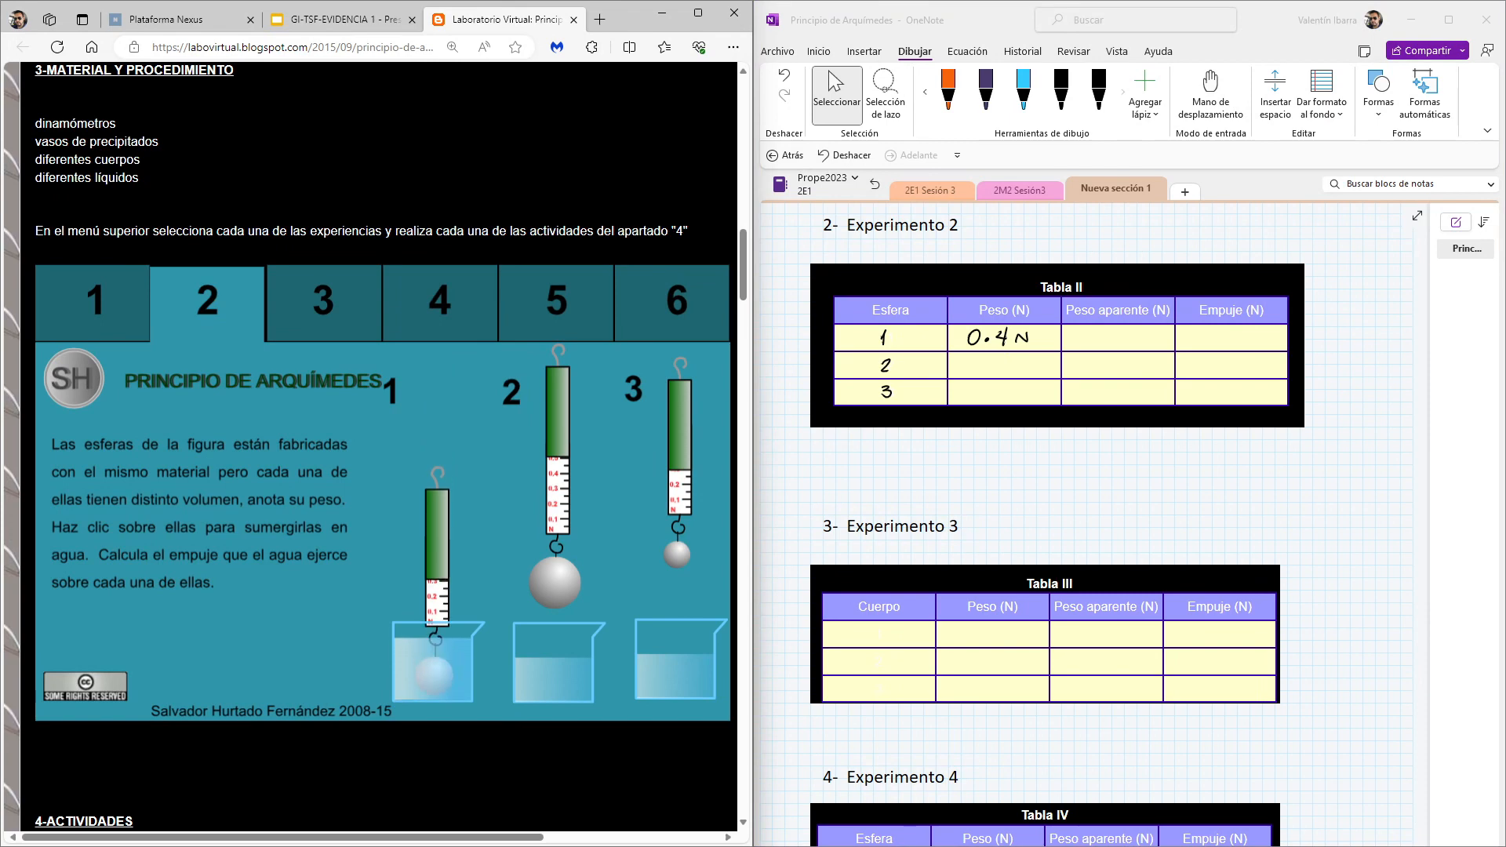
{"action": "left_click_drag", "start_coordinate": [1092, 333], "coordinate": [1134, 337]}
{"action": "left_click", "coordinate": [1100, 343]}
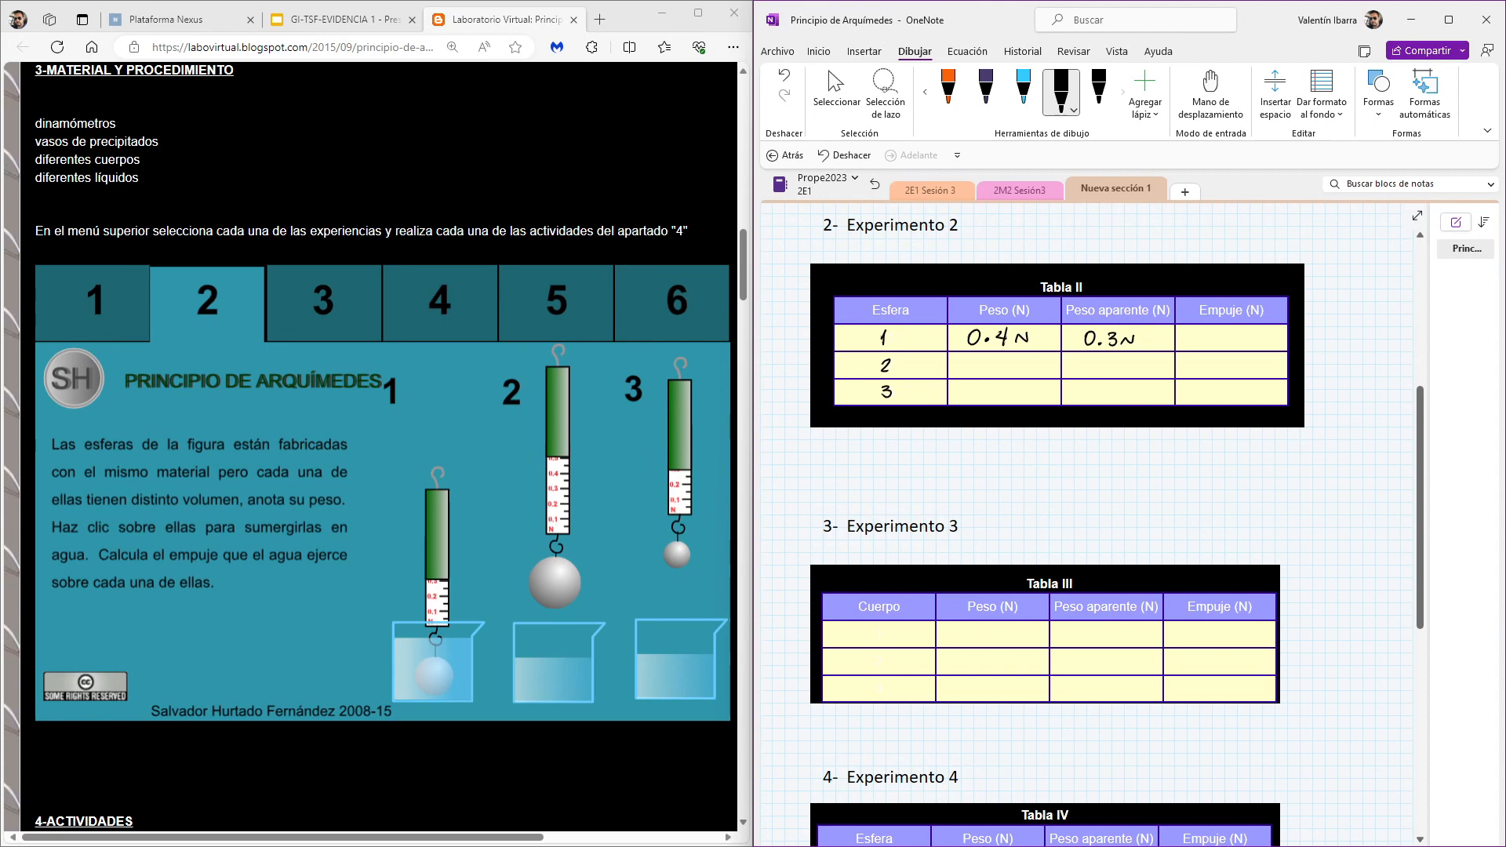
{"action": "left_click_drag", "start_coordinate": [1208, 331], "coordinate": [1249, 332]}
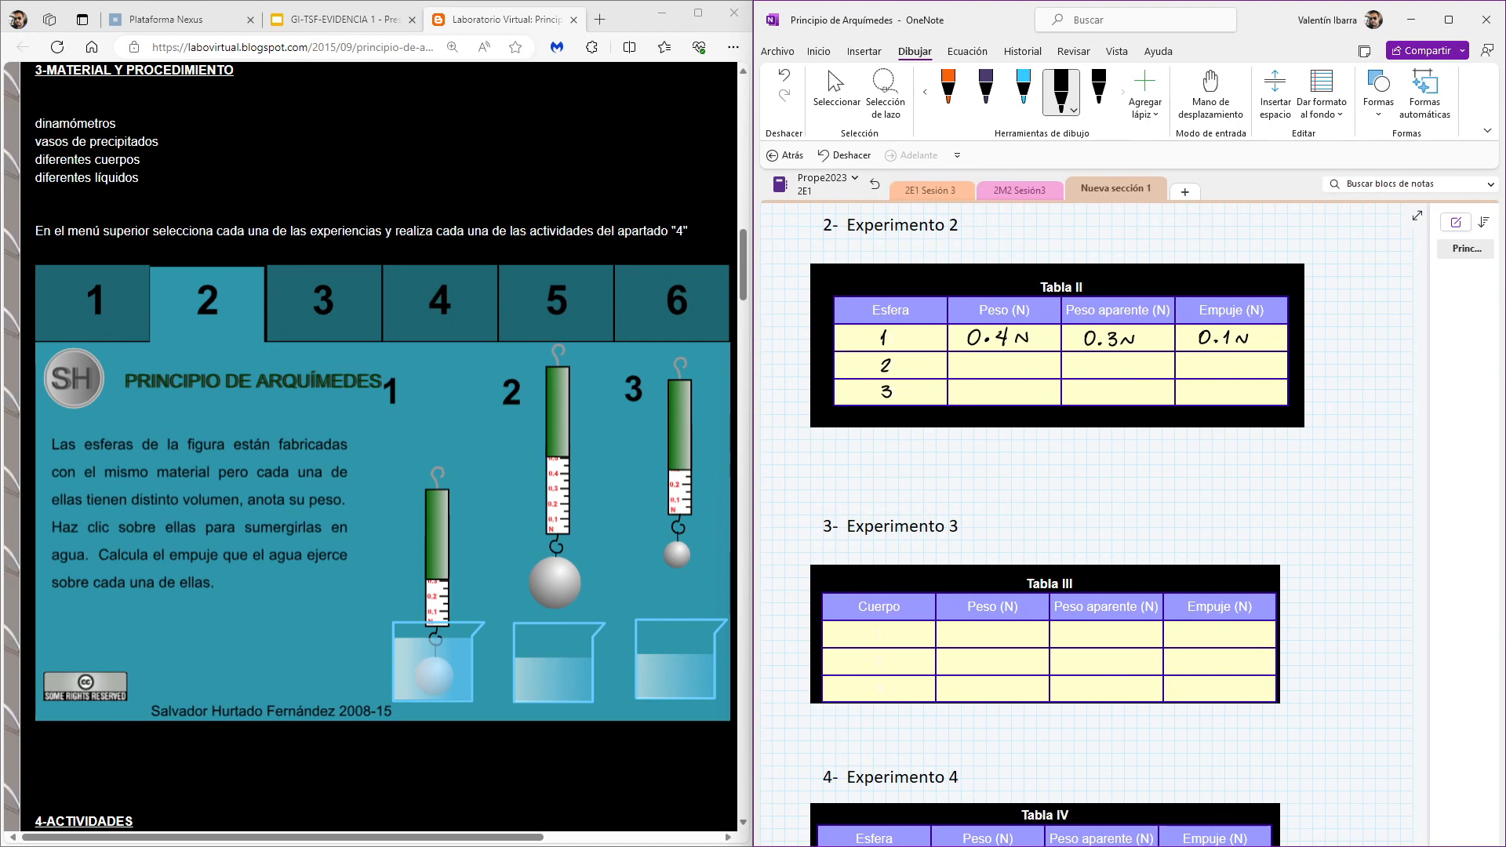
Open experiment 3 in the simulation and handwrite 1, 2 and 3 in the Cuerpo column of Tabla III
{"action": "left_click", "coordinate": [323, 302]}
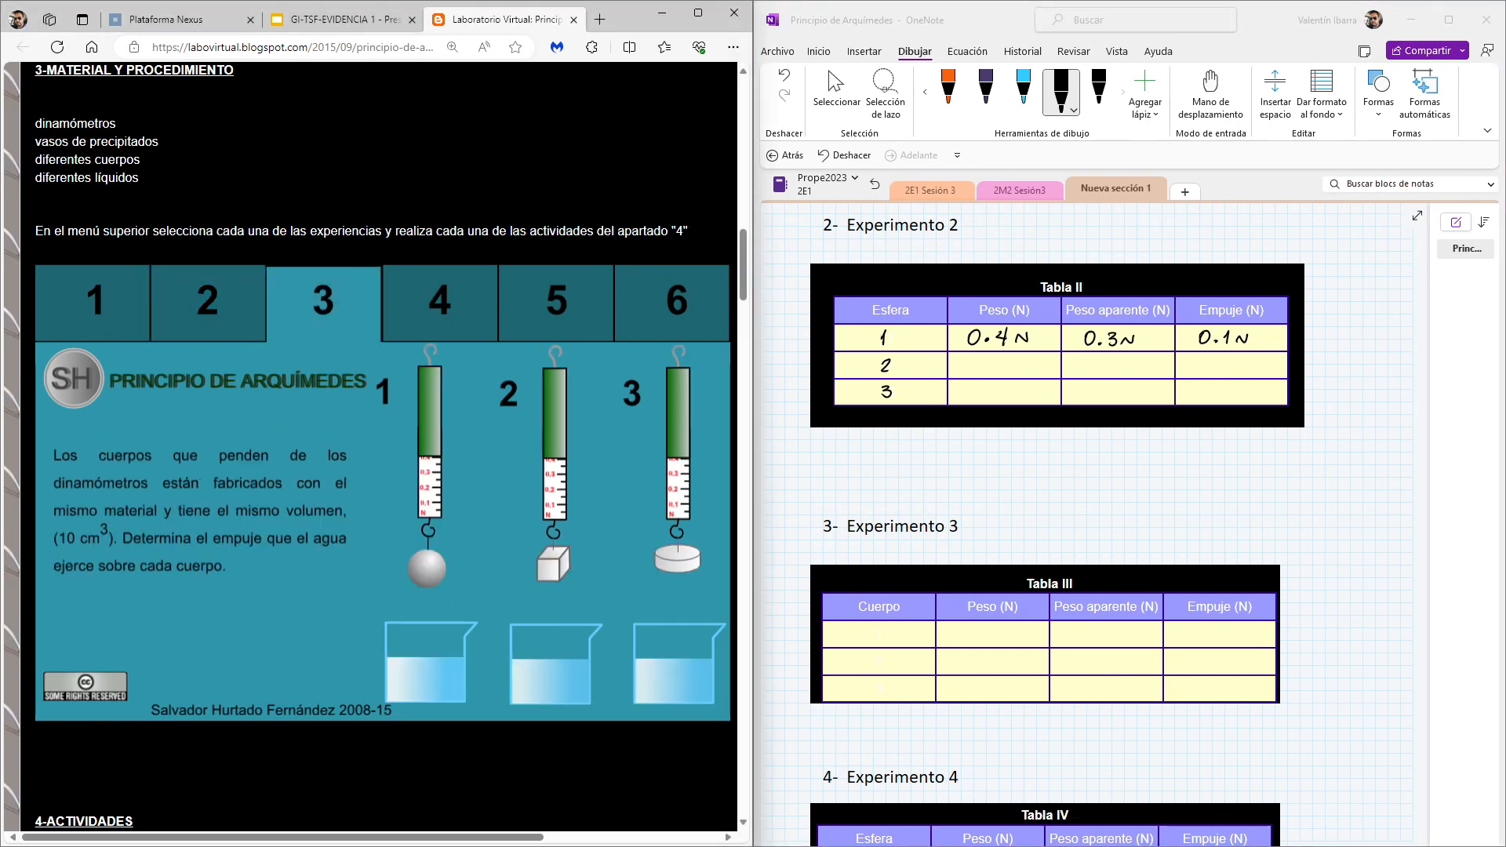
{"action": "scroll", "coordinate": [377, 447], "scroll_direction": "down", "scroll_amount": 2}
{"action": "scroll", "coordinate": [1090, 518], "scroll_direction": "down", "scroll_amount": 3}
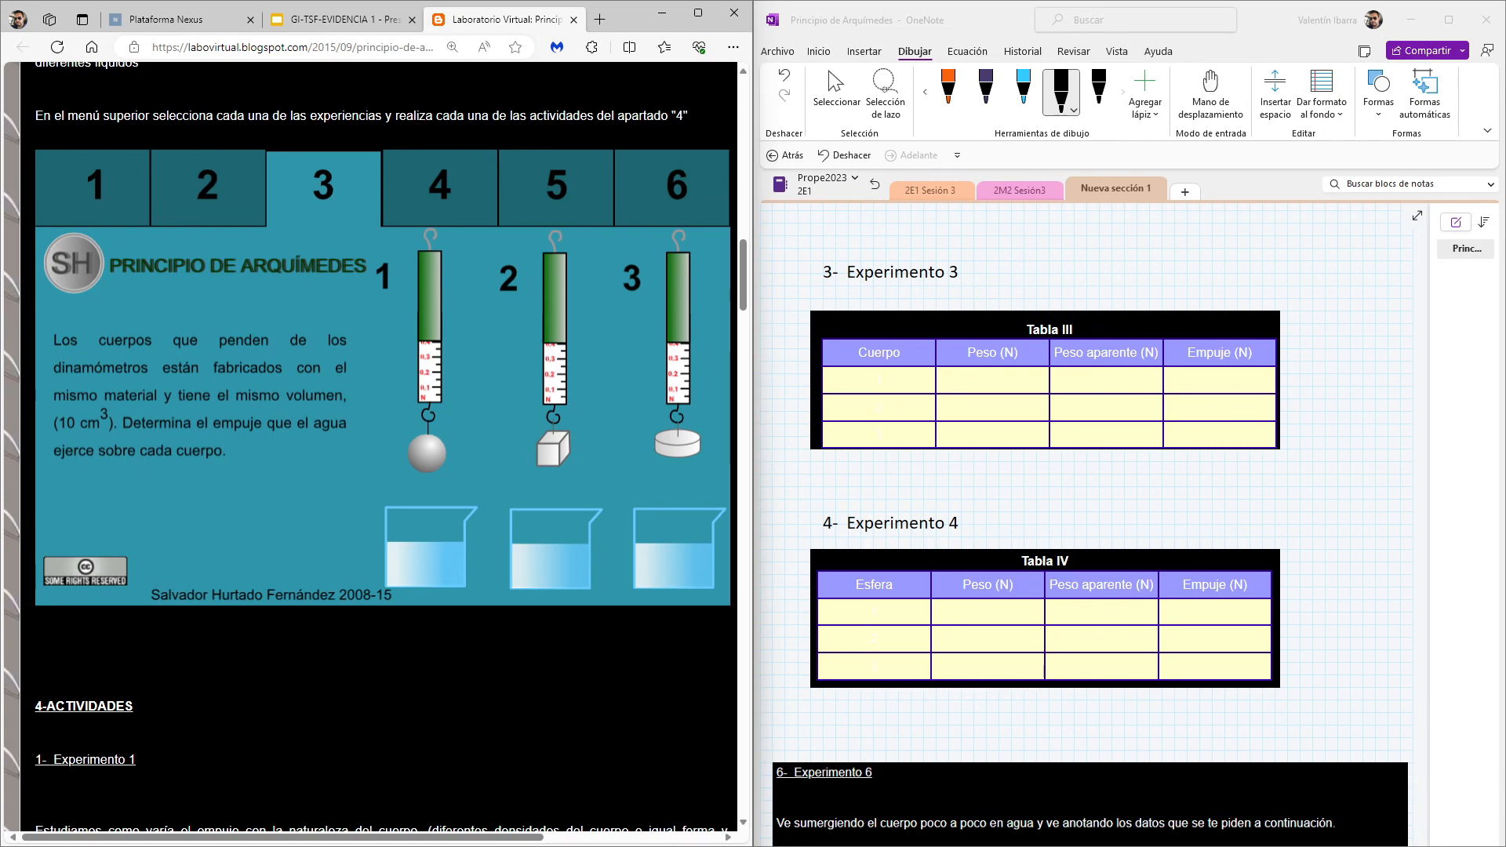
{"action": "left_click_drag", "start_coordinate": [874, 377], "coordinate": [881, 441]}
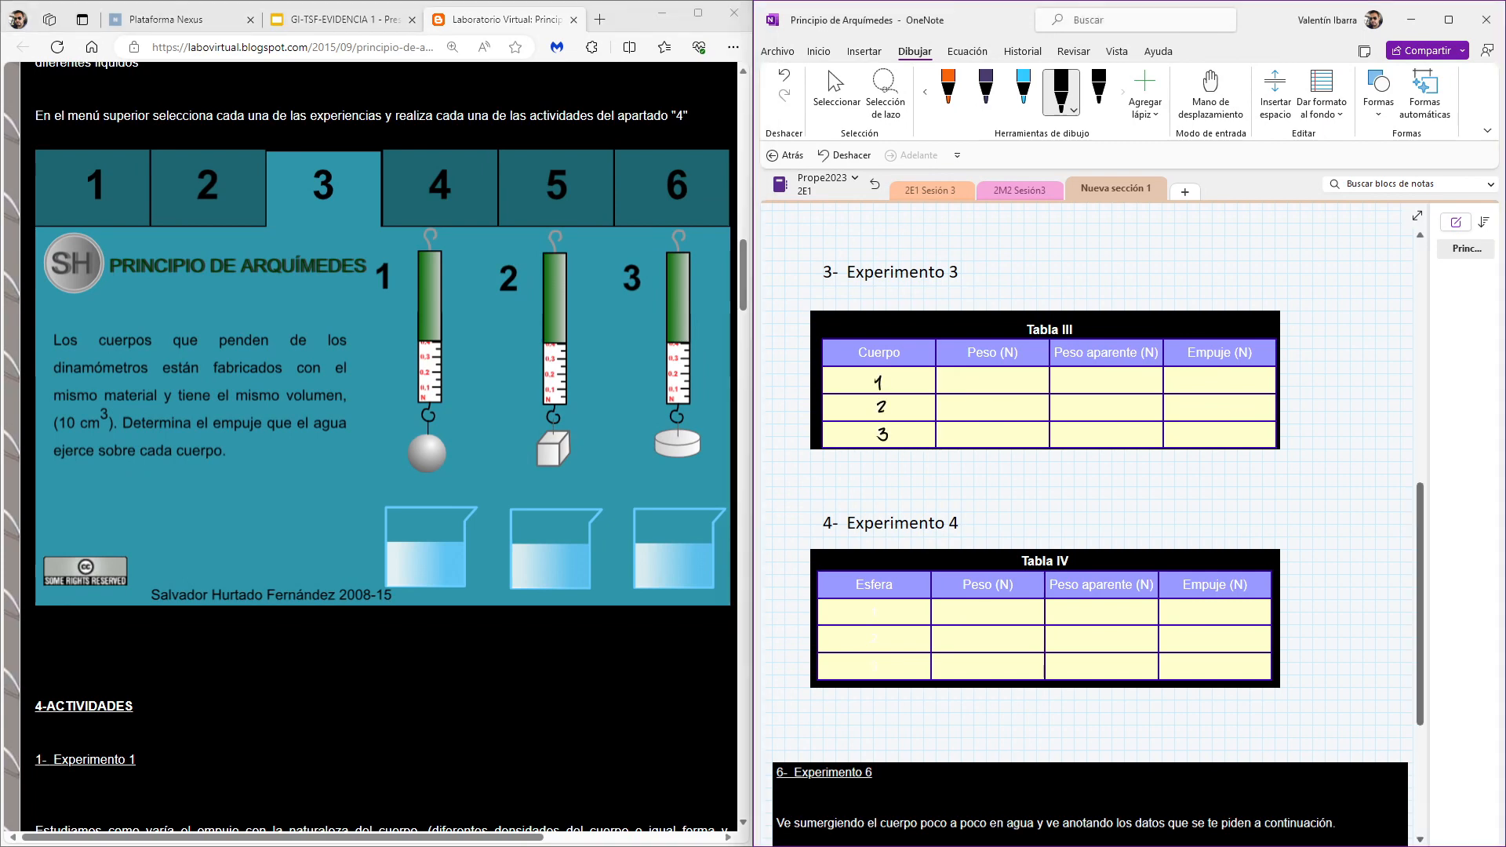
Submerge body 1 and complete its row in Tabla III with Peso 0.4 N, Peso aparente 0.3 N and Empuje 0.1 N
{"action": "left_click_drag", "start_coordinate": [966, 376], "coordinate": [967, 375]}
{"action": "left_click", "coordinate": [978, 384]}
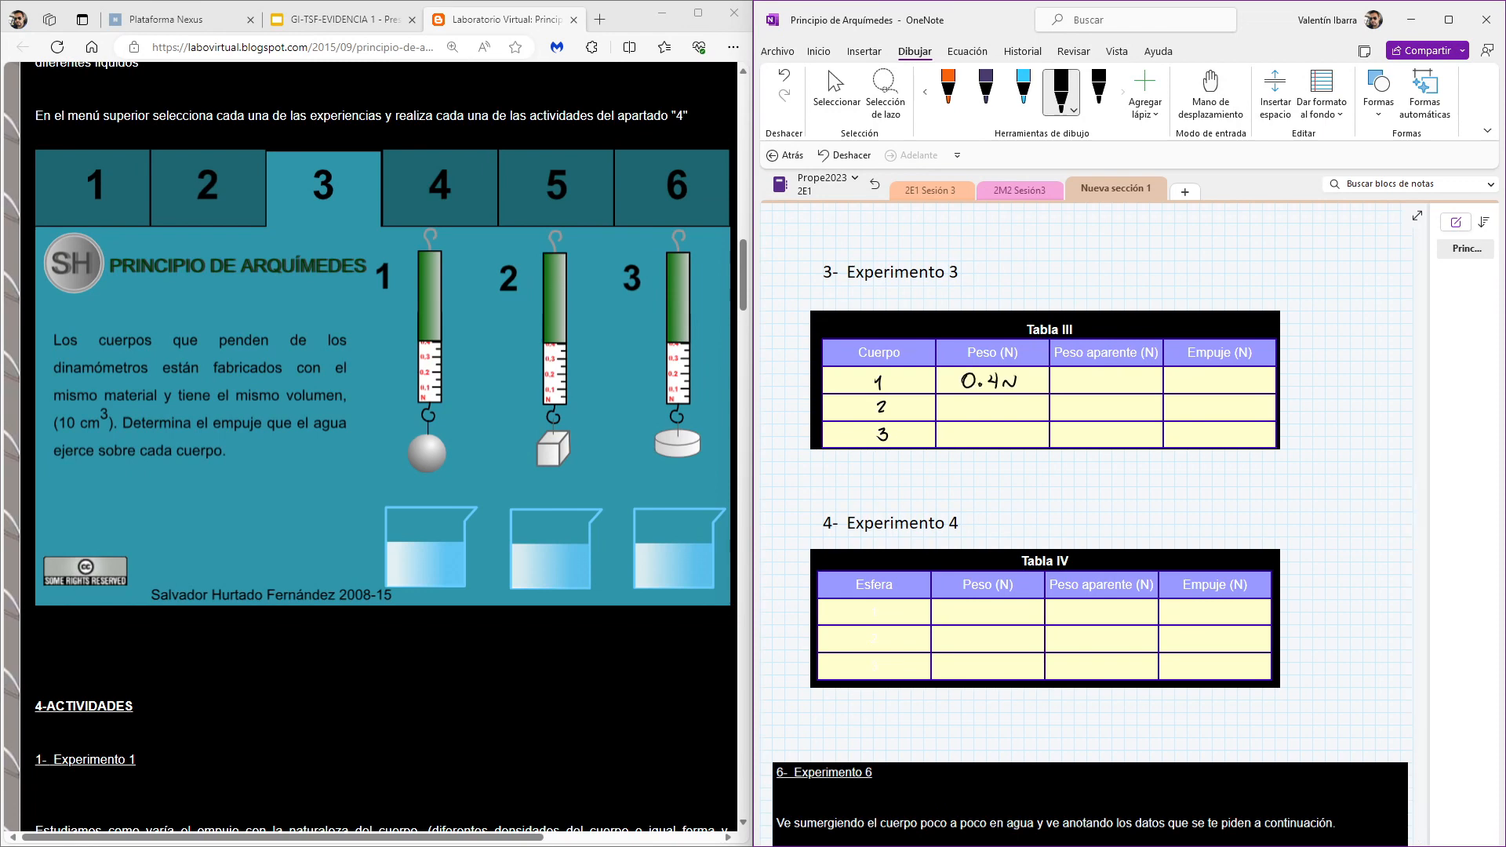
{"action": "left_click", "coordinate": [428, 453]}
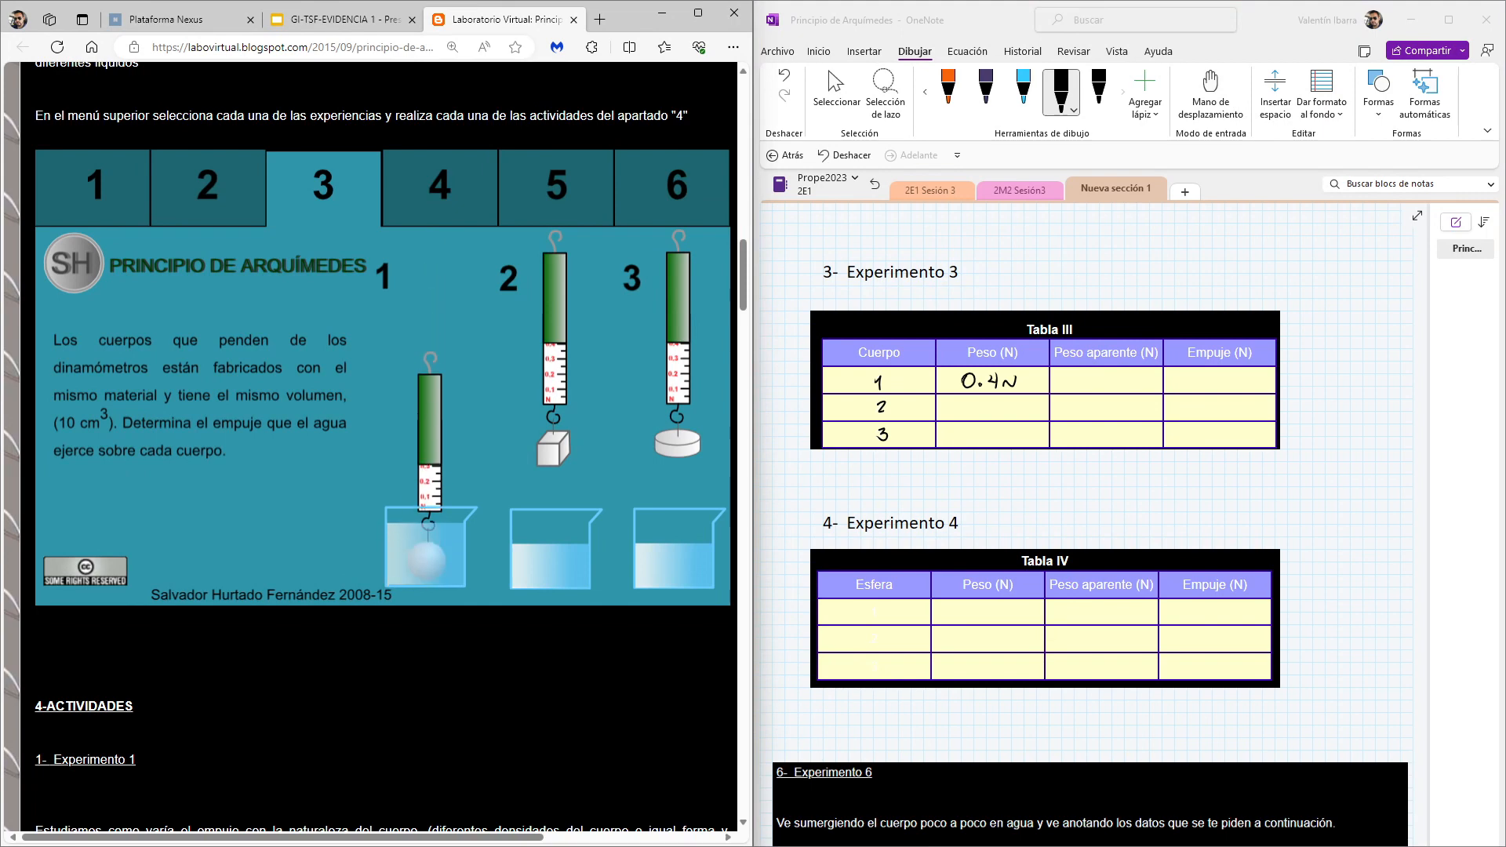
{"action": "mouse_move", "coordinate": [1080, 375]}
{"action": "left_mouse_down"}
{"action": "mouse_move", "coordinate": [1099, 388]}
{"action": "mouse_move", "coordinate": [1230, 377]}
{"action": "left_mouse_up"}
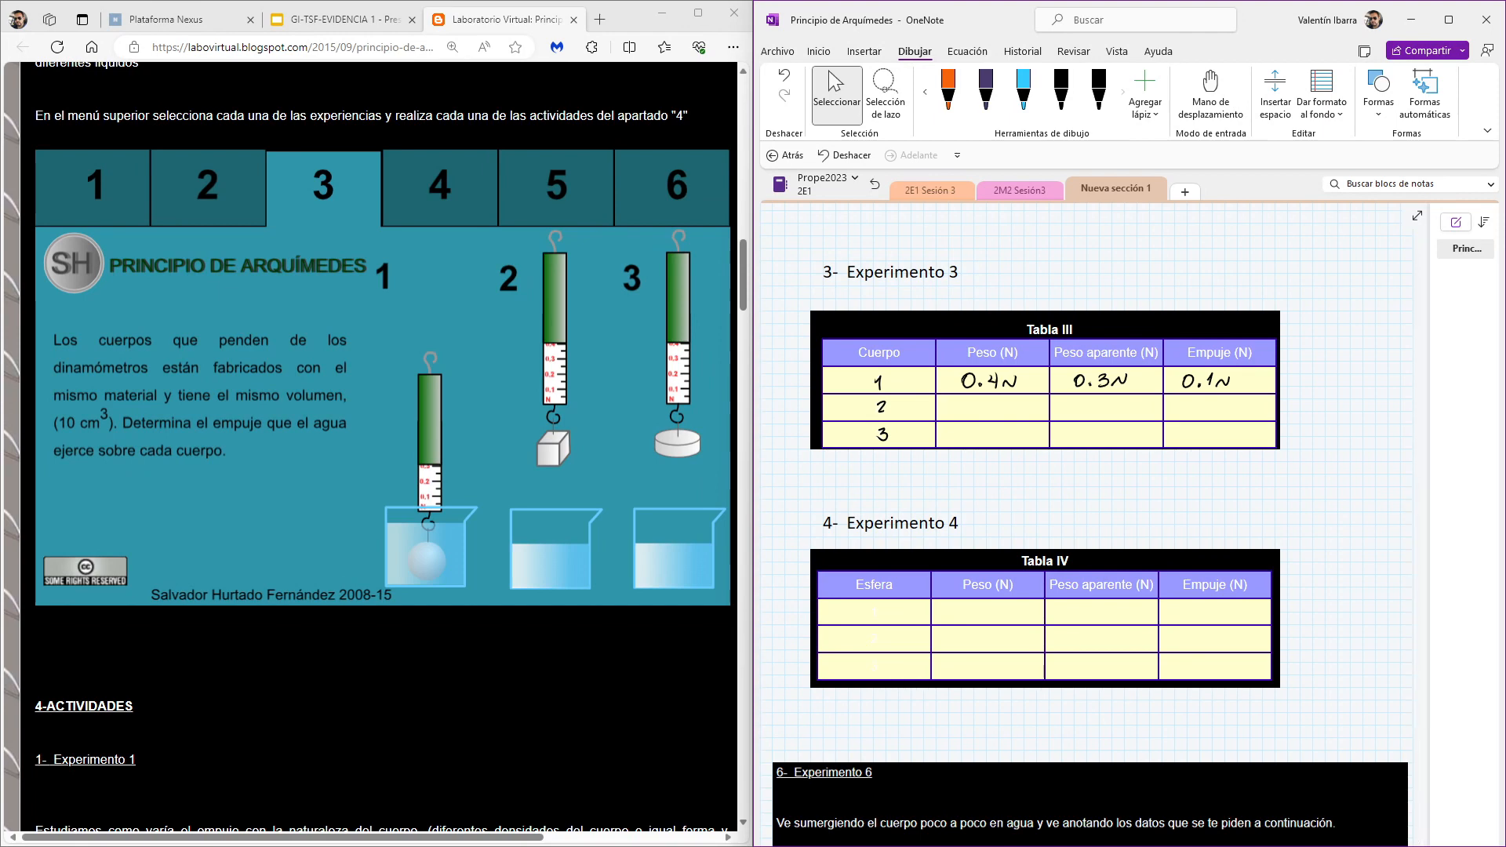
Open experiment 4 in the simulation and handwrite 1, 2 and 3 in the Esfera column of Tabla IV
{"action": "left_click", "coordinate": [440, 187]}
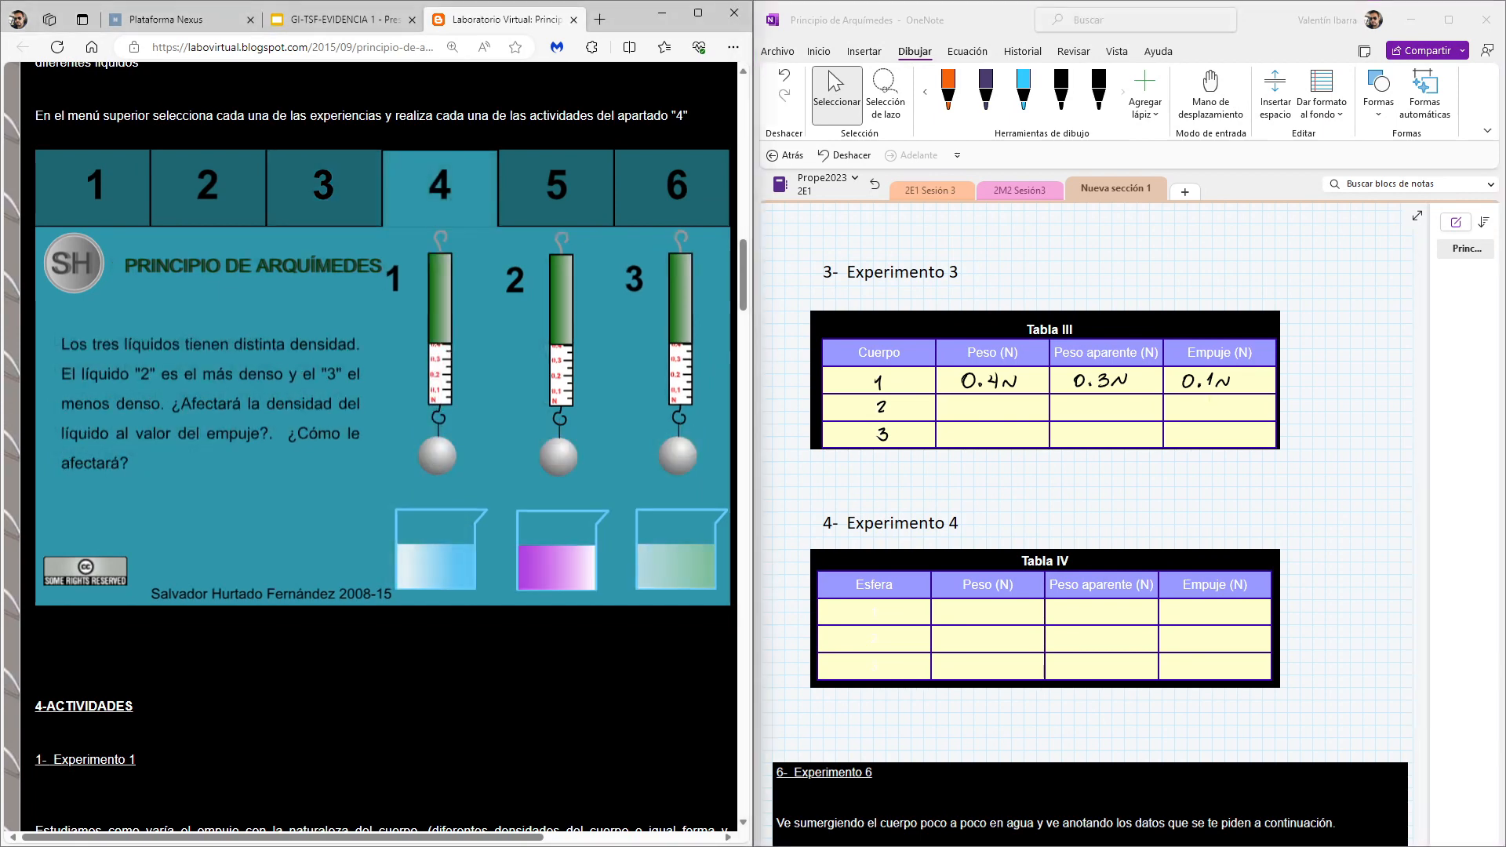
{"action": "scroll", "coordinate": [1090, 526], "scroll_direction": "down", "scroll_amount": 3}
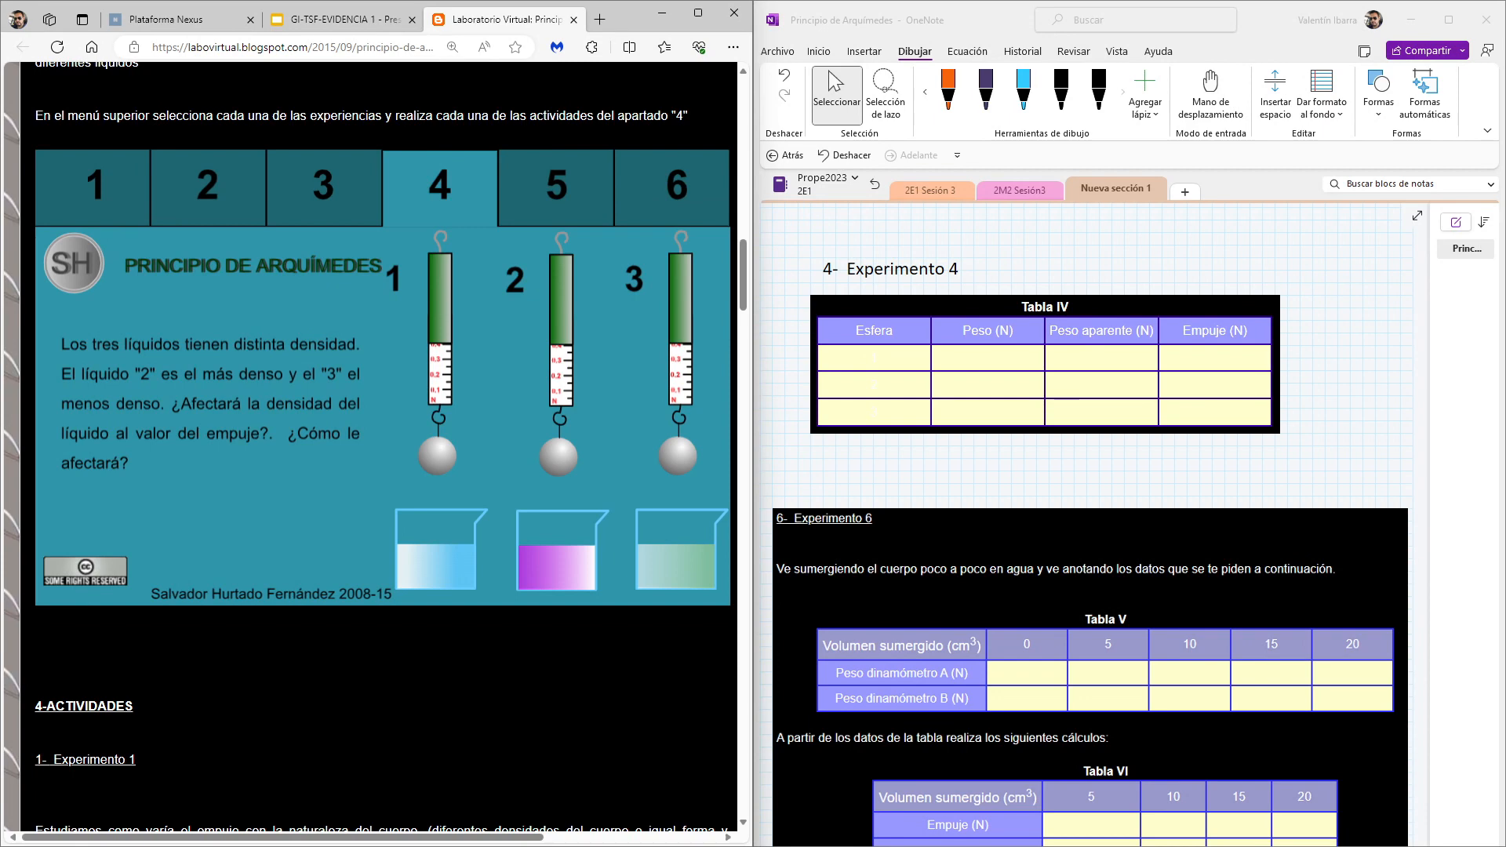
{"action": "left_click_drag", "start_coordinate": [867, 357], "coordinate": [869, 416]}
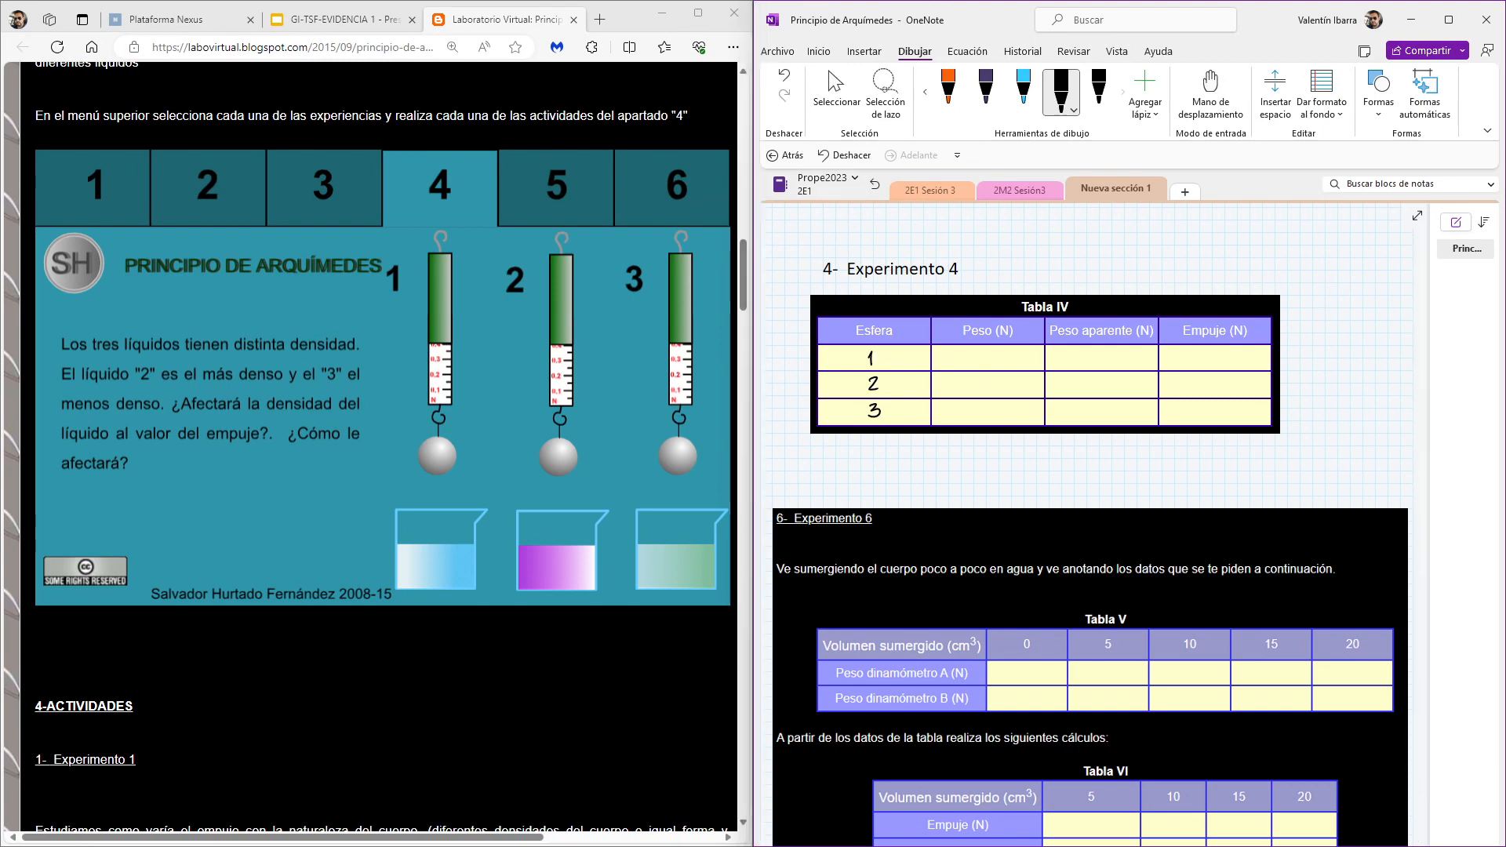
Submerge sphere 1 and complete its row in Tabla IV with Peso 0.4 N, Peso aparente 0.3 N and Empuje 0.1 N
{"action": "left_click_drag", "start_coordinate": [971, 352], "coordinate": [998, 363]}
{"action": "left_click", "coordinate": [980, 362]}
{"action": "mouse_move", "coordinate": [996, 349]}
{"action": "left_mouse_down"}
{"action": "mouse_move", "coordinate": [995, 369]}
{"action": "mouse_move", "coordinate": [1016, 357]}
{"action": "left_mouse_up"}
{"action": "left_click_drag", "start_coordinate": [440, 313], "coordinate": [440, 438]}
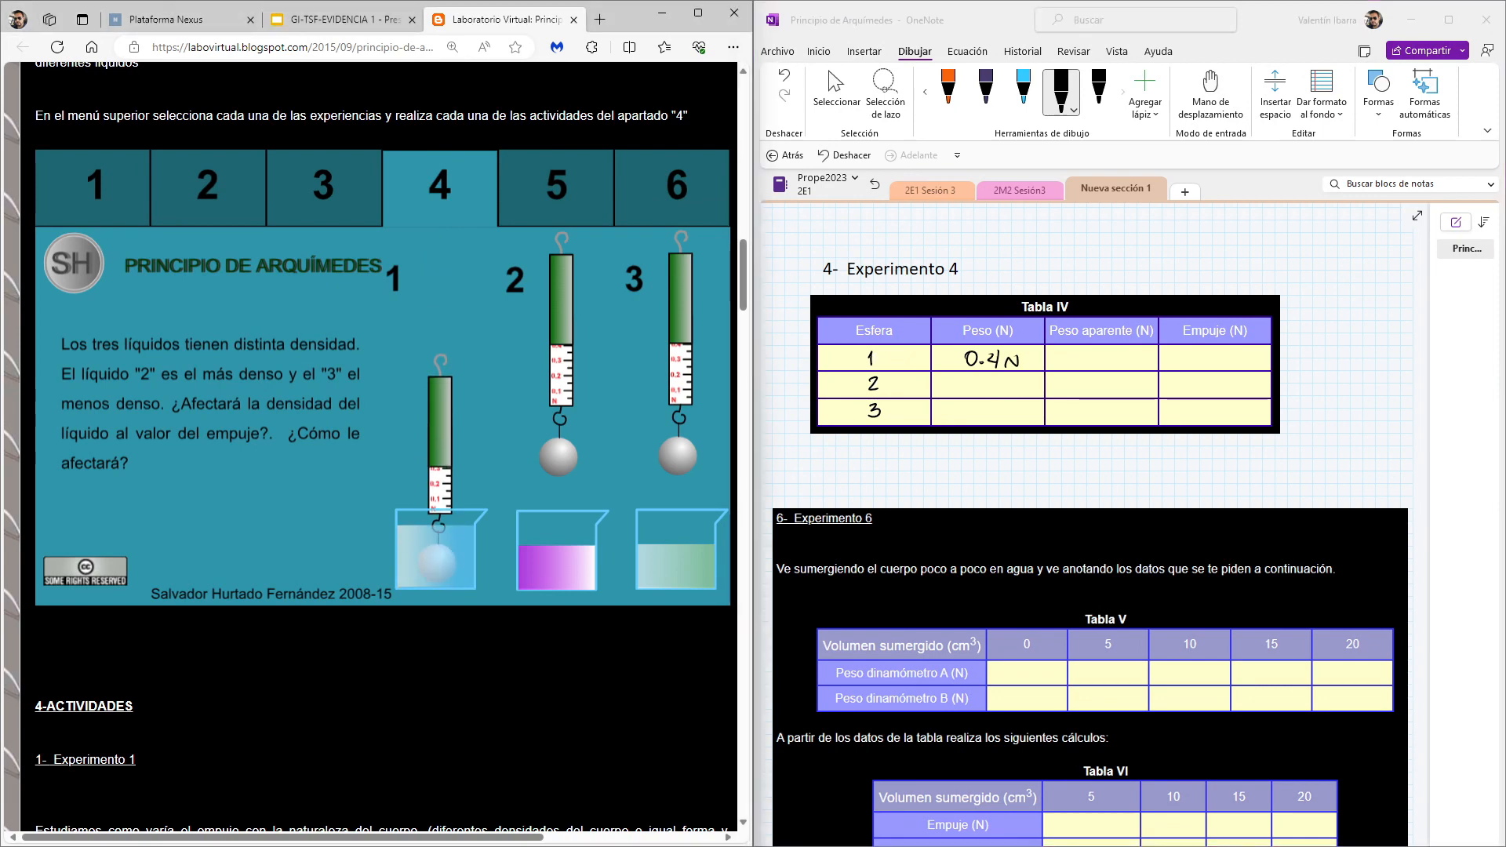
{"action": "left_click_drag", "start_coordinate": [1077, 353], "coordinate": [1131, 354]}
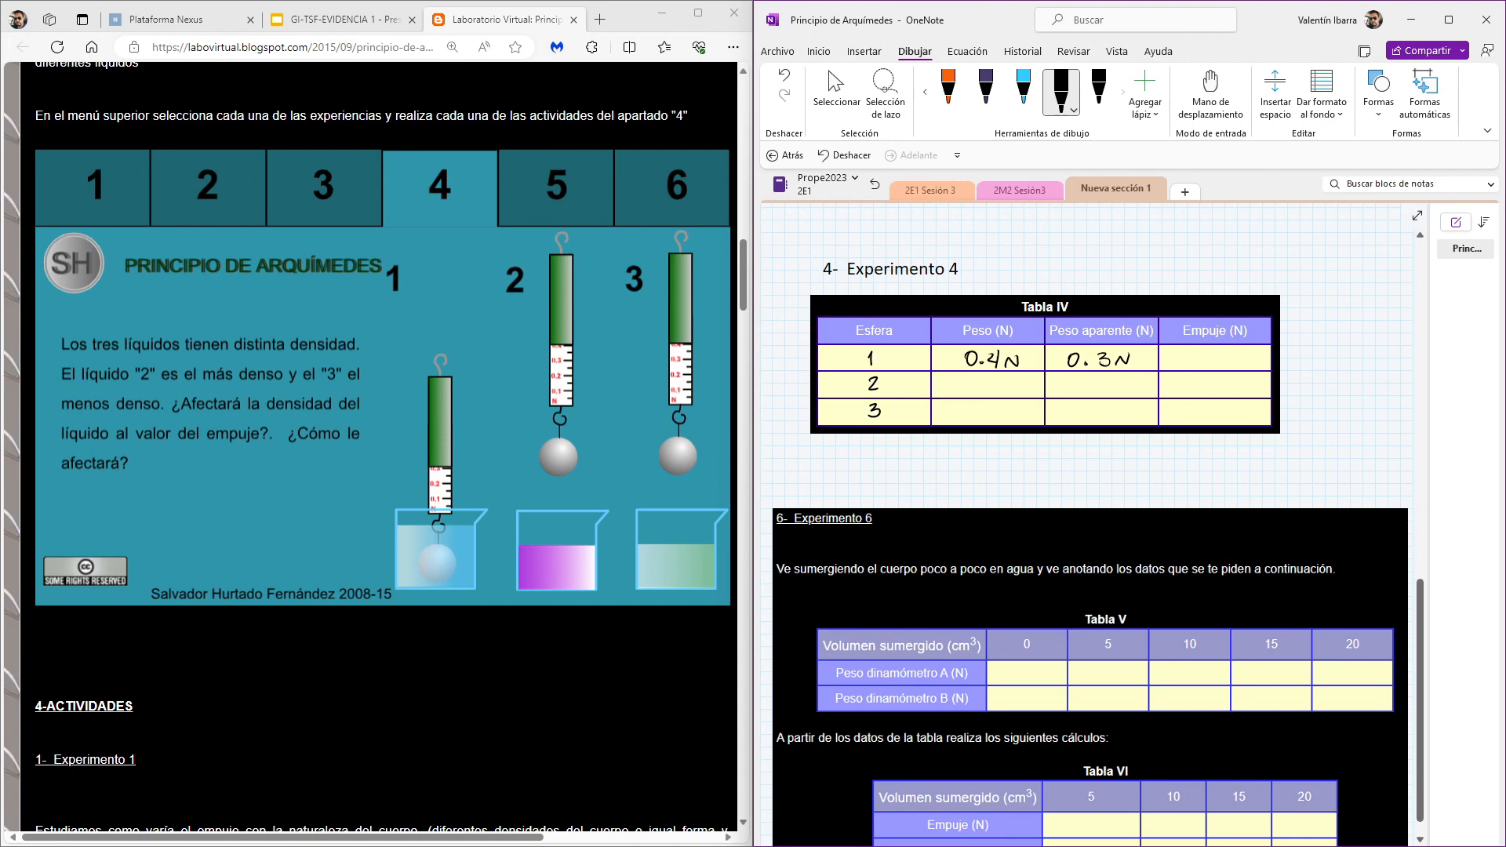
{"action": "left_click_drag", "start_coordinate": [1179, 356], "coordinate": [1229, 356]}
{"action": "left_click", "coordinate": [1194, 363]}
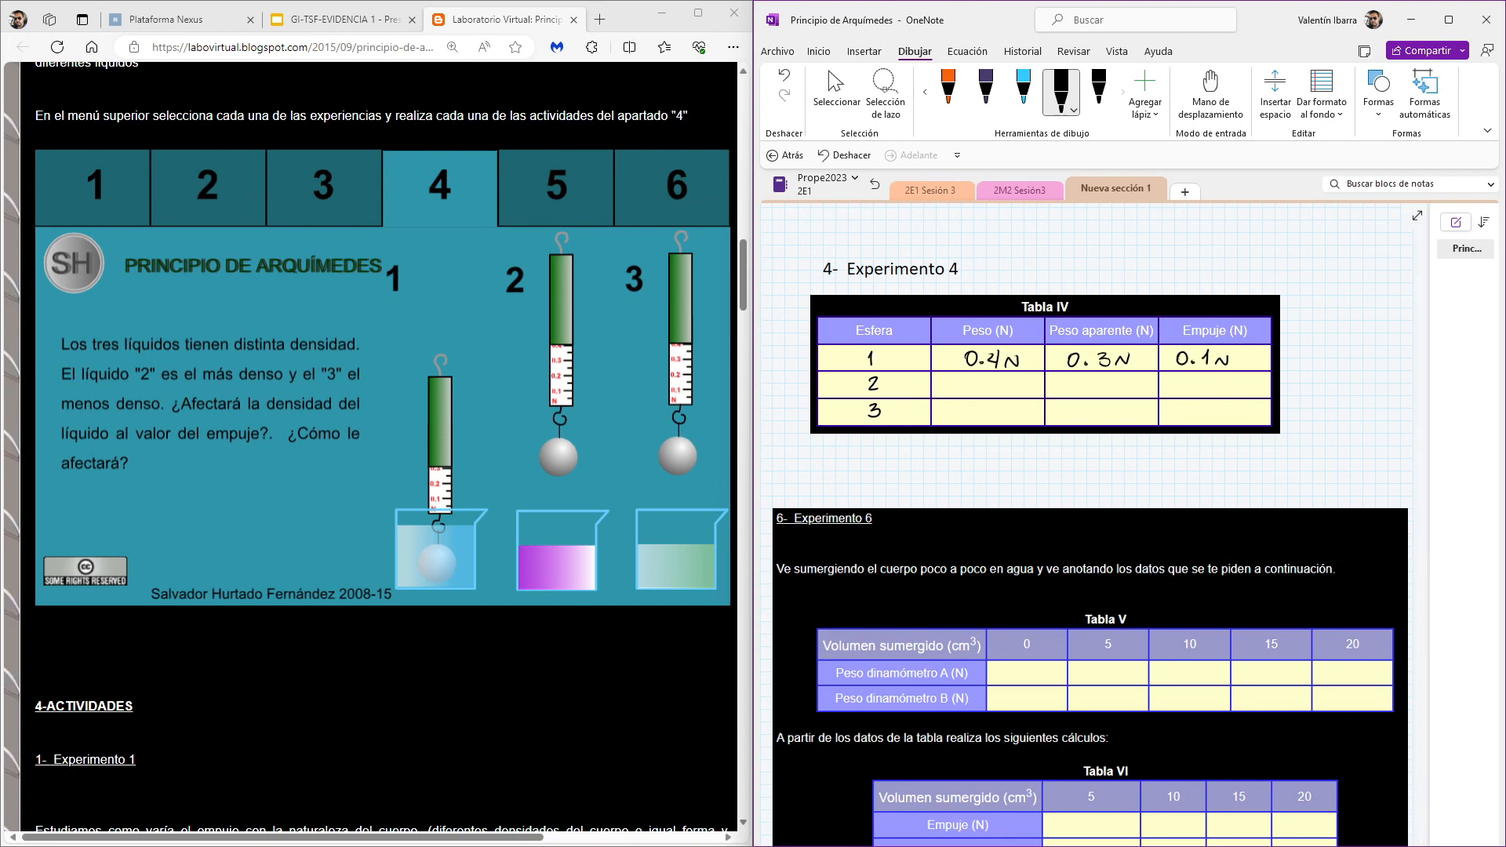
{"action": "left_click_drag", "start_coordinate": [1066, 399], "coordinate": [1129, 399]}
{"action": "left_click", "coordinate": [836, 92]}
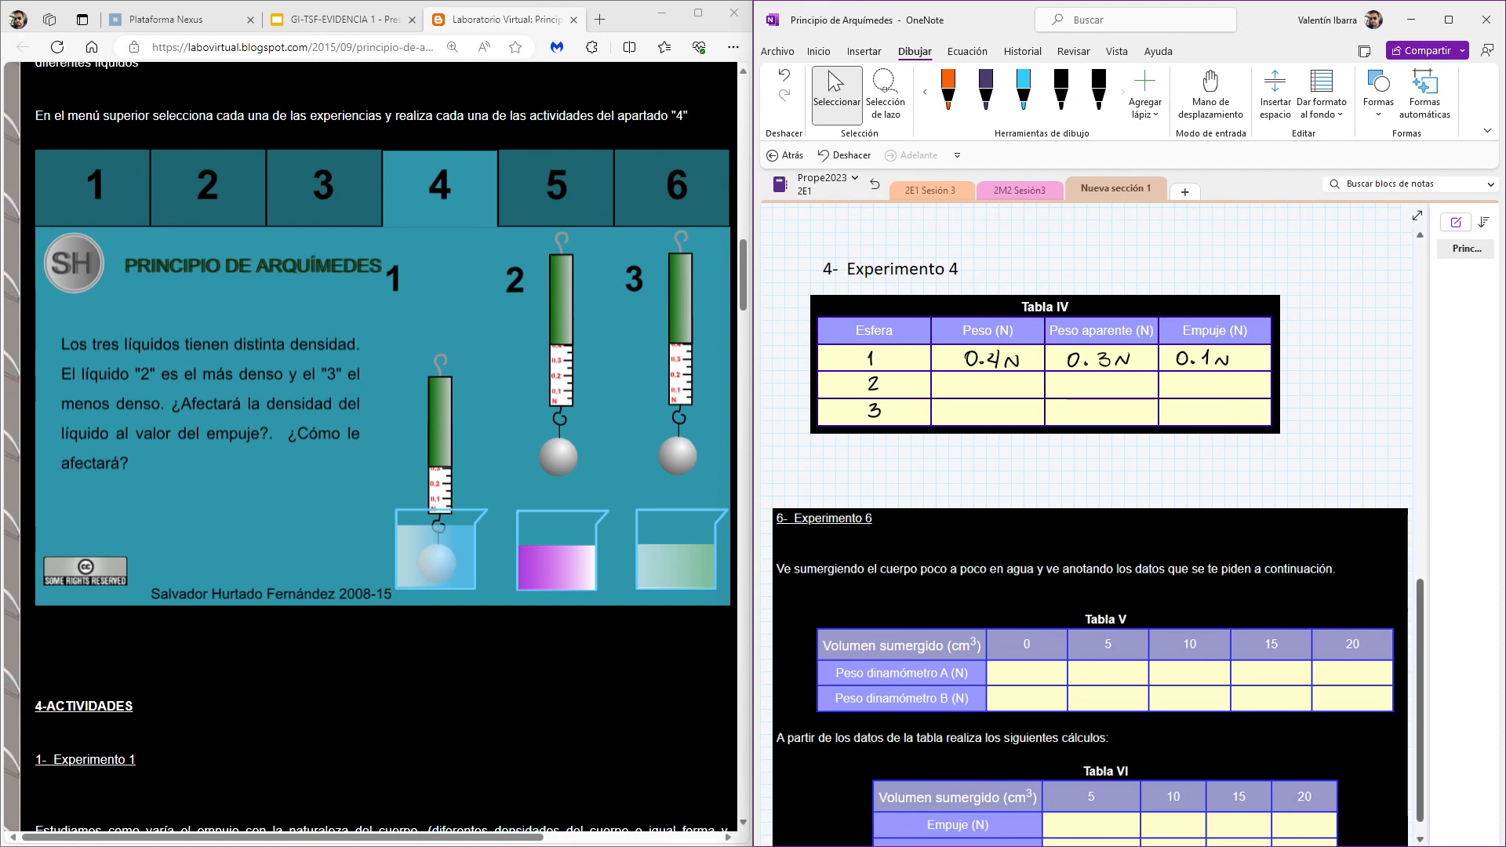
Open experiment 5, lower and raise the dynamometer to observe buoyancy at different depths, and read the matching question in the activities section
{"action": "scroll", "coordinate": [556, 314], "scroll_direction": "up", "scroll_amount": 2}
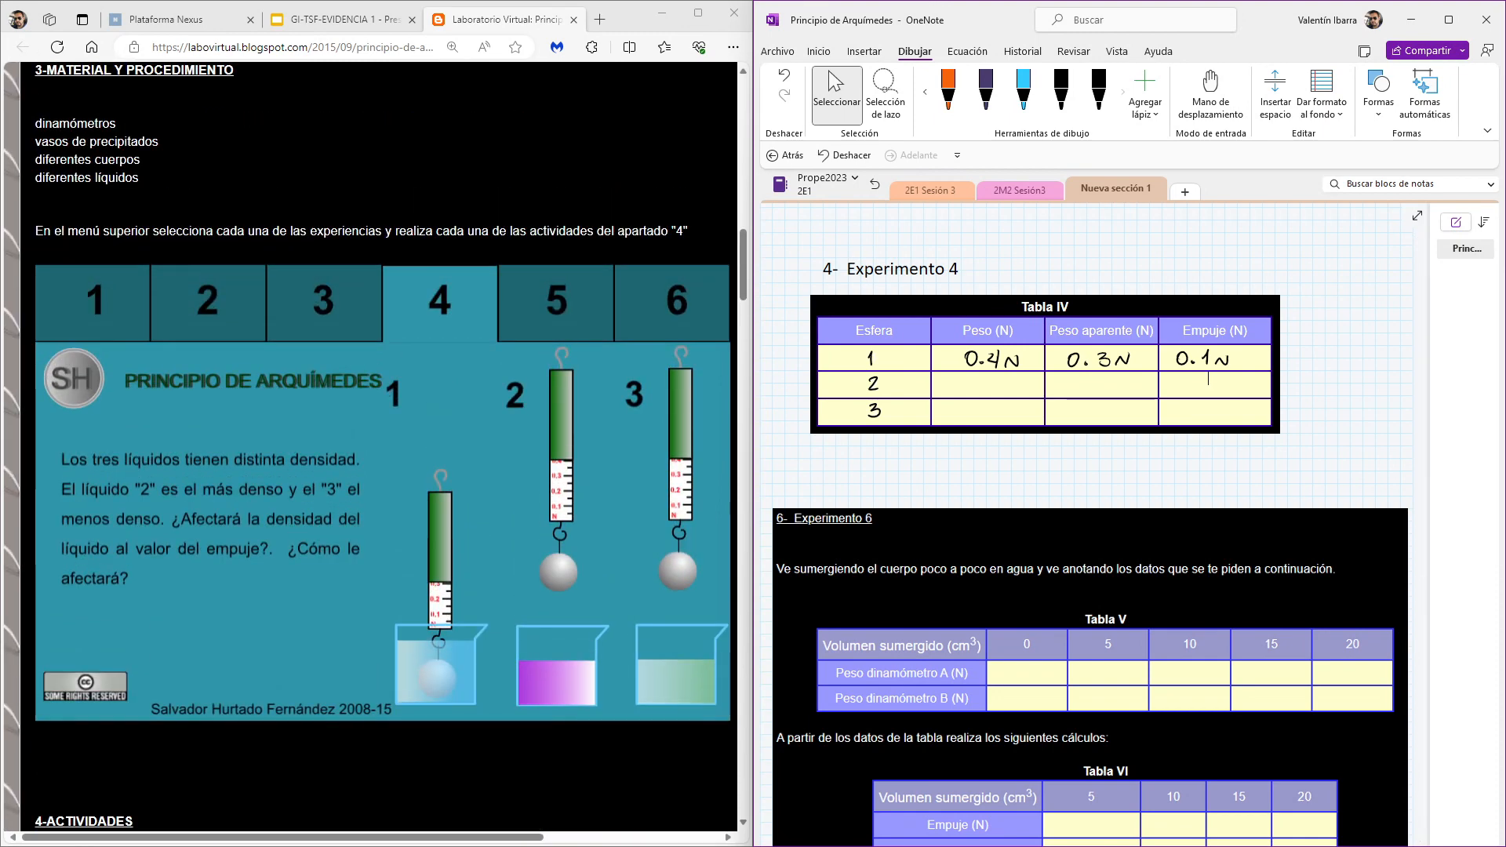
{"action": "left_click", "coordinate": [556, 300]}
{"action": "scroll", "coordinate": [384, 447], "scroll_direction": "down", "scroll_amount": 2}
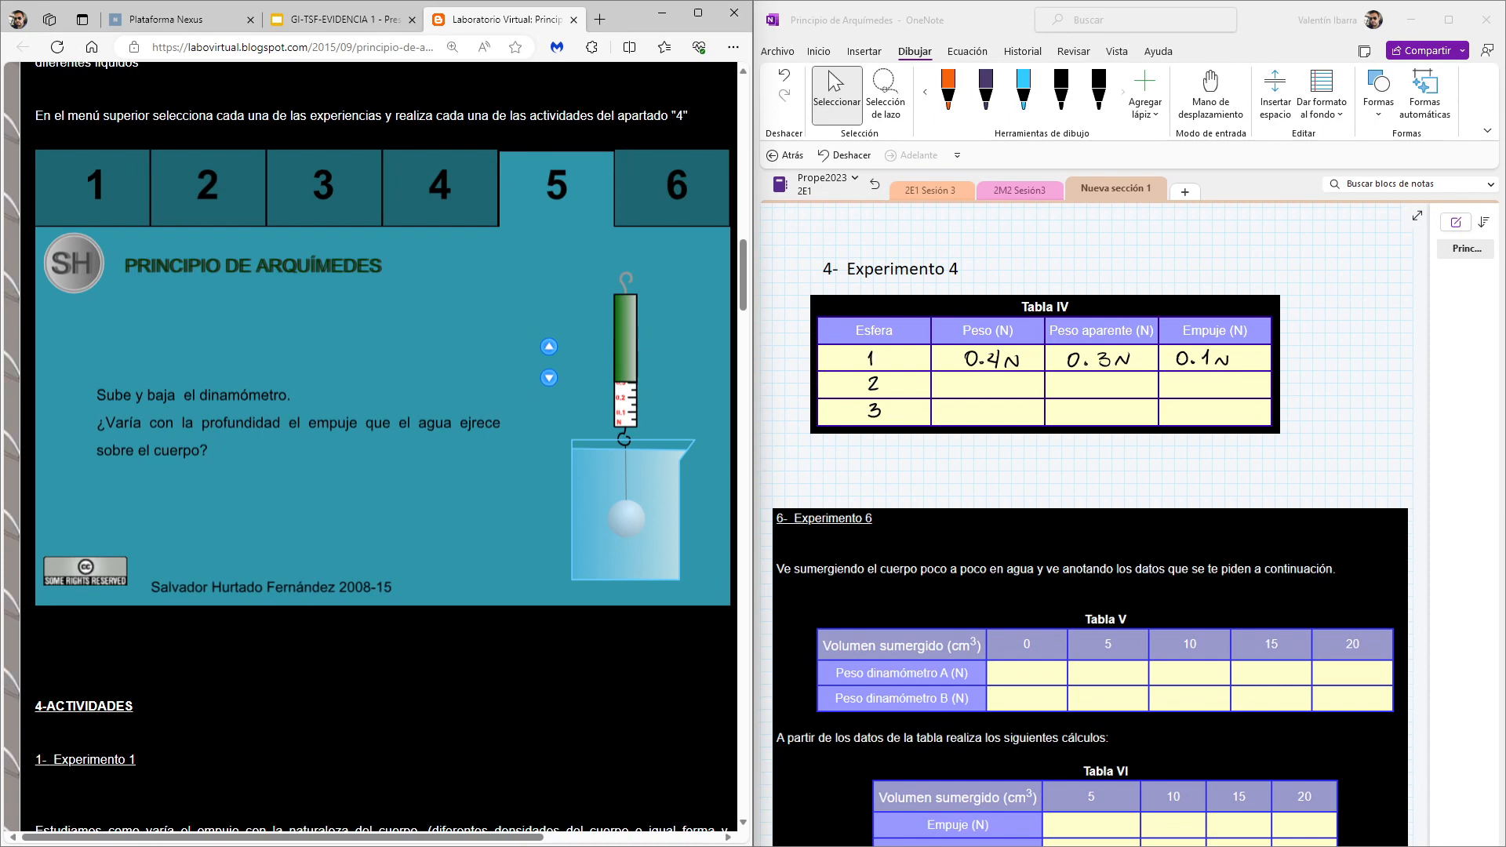
{"action": "left_click", "coordinate": [549, 378]}
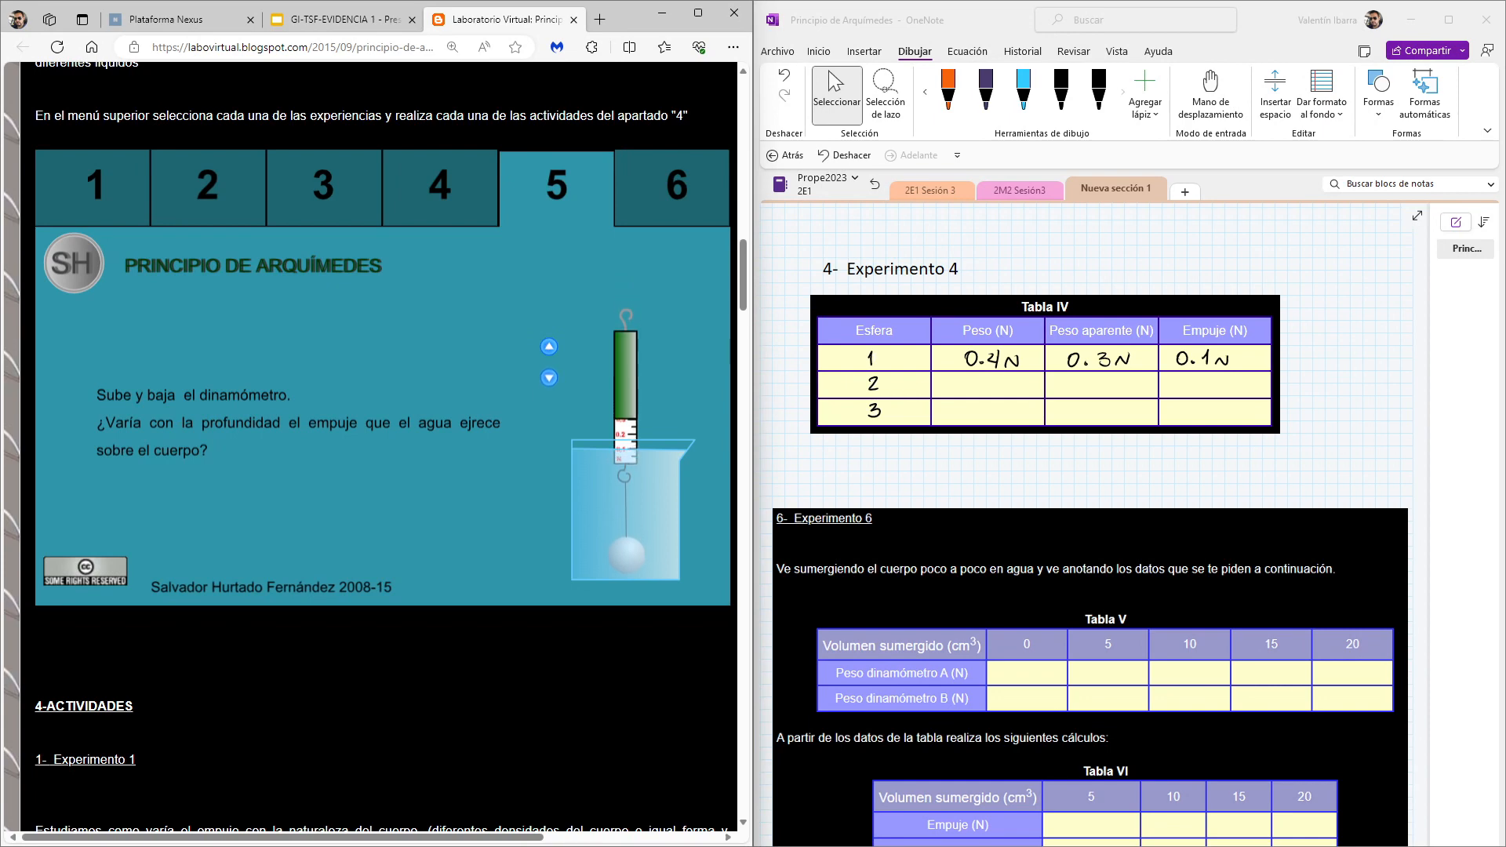
{"action": "left_click", "coordinate": [549, 347]}
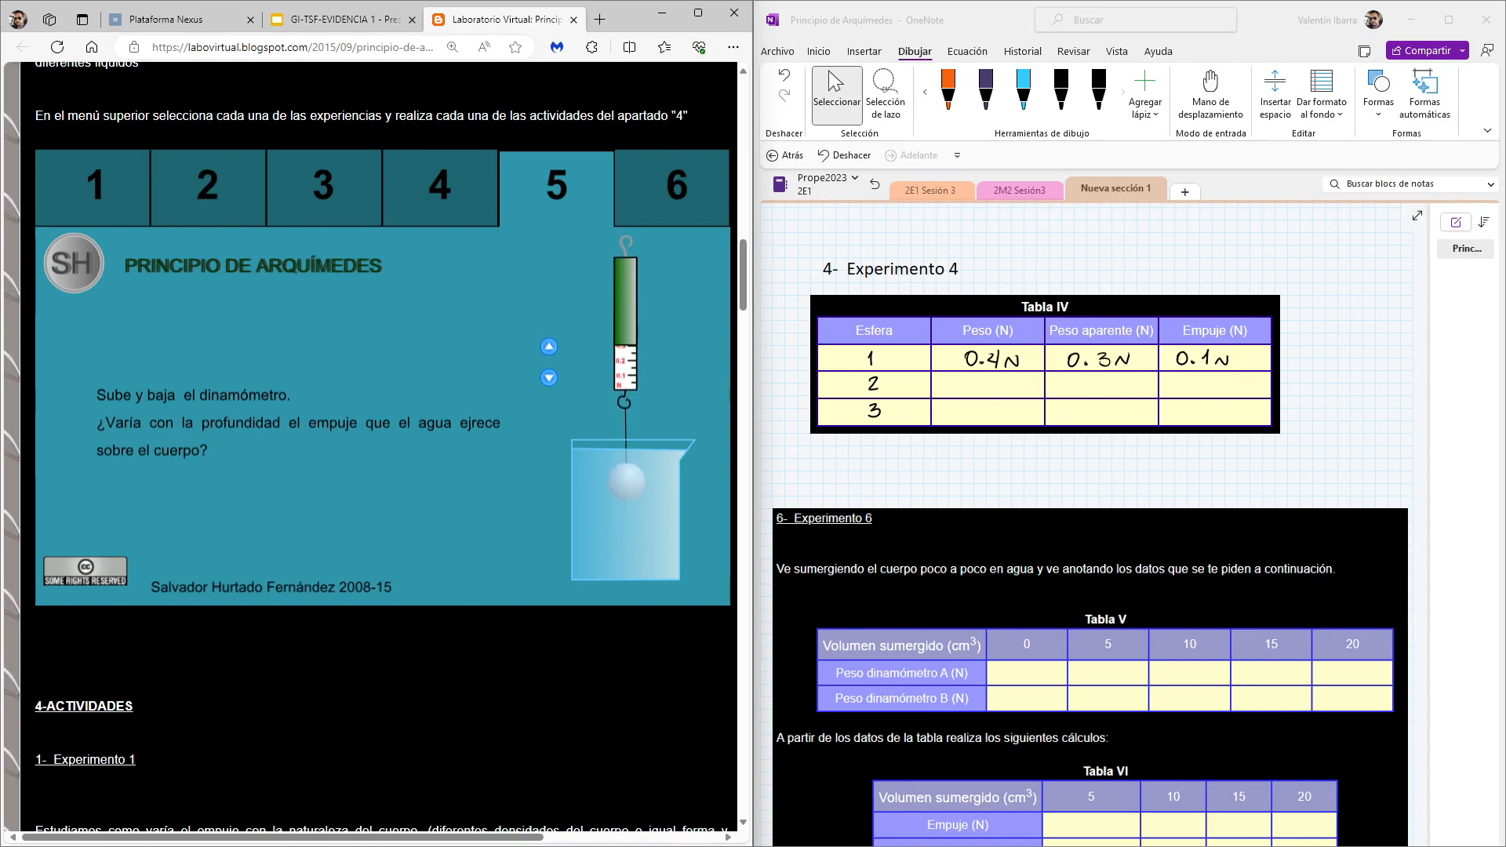
{"action": "scroll", "coordinate": [382, 440], "scroll_direction": "down", "scroll_amount": 20}
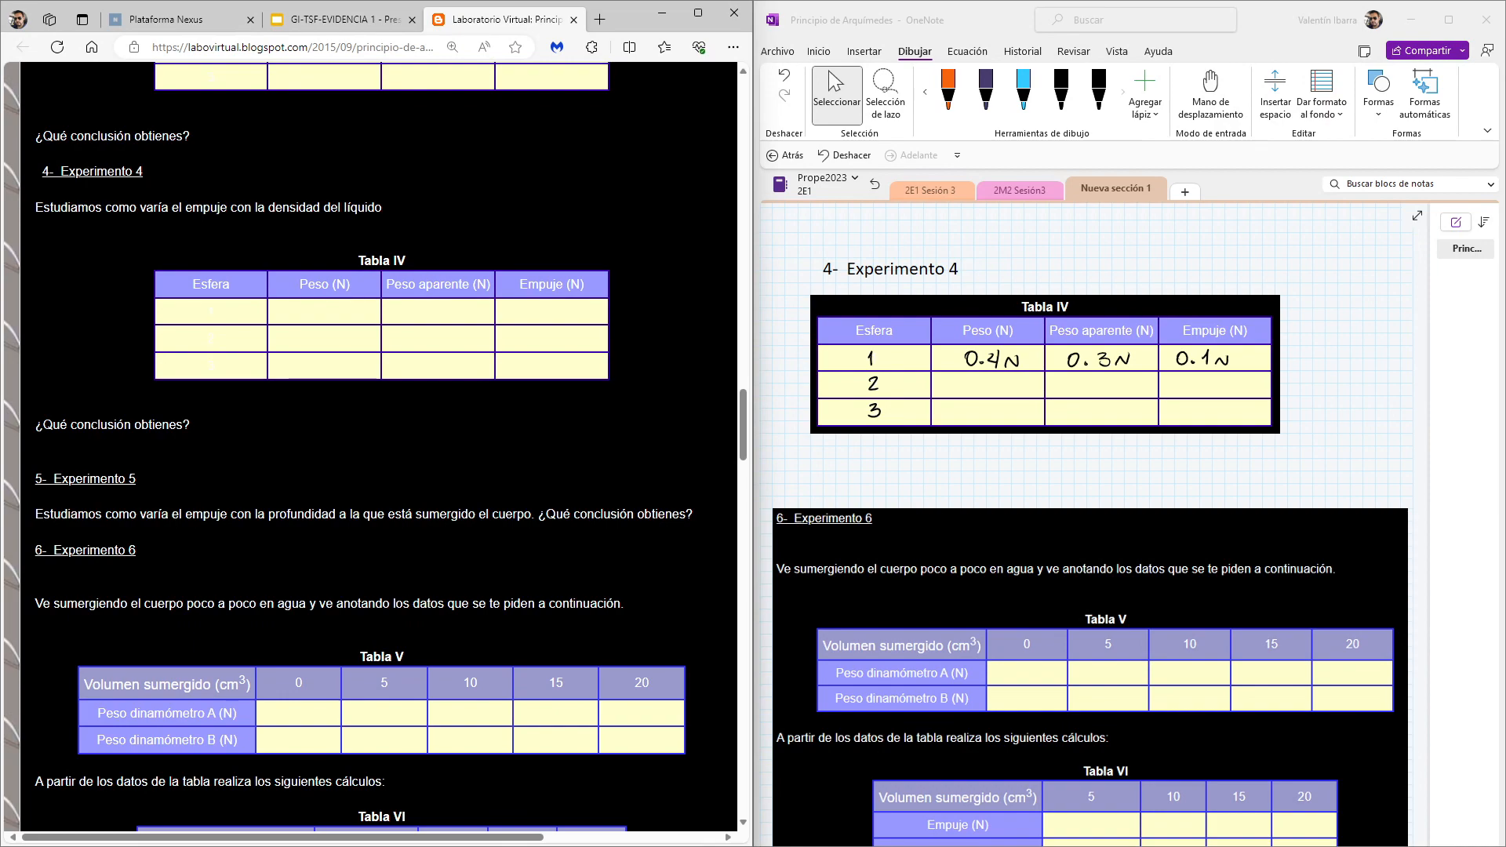
{"action": "scroll", "coordinate": [381, 447], "scroll_direction": "up", "scroll_amount": 20}
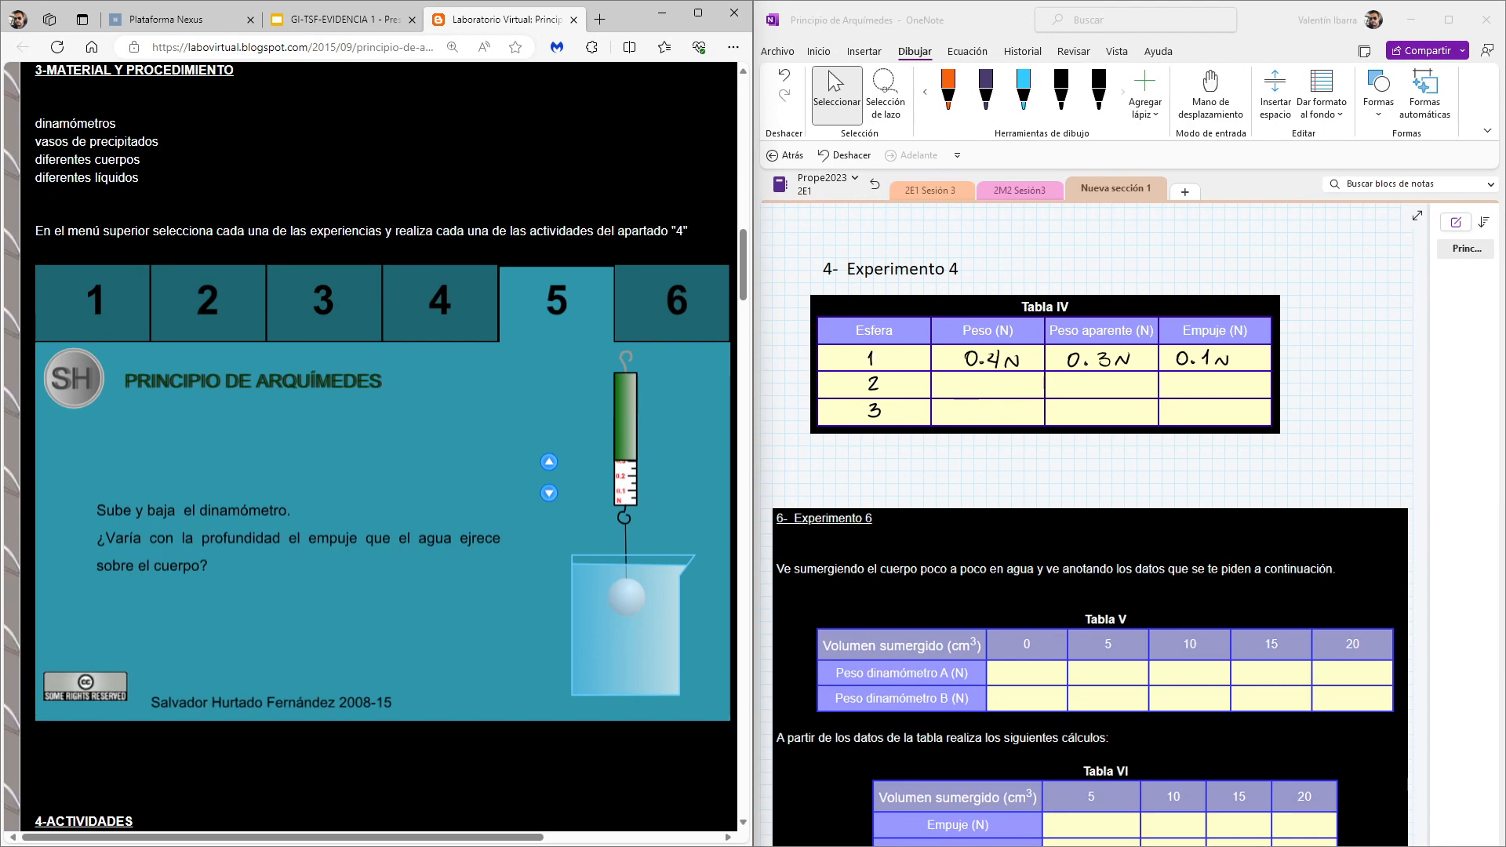
Open experiment 6 and record 0.5 N for dynamometer A and 0.2 N for dynamometer B at volume 0 in Tabla V
{"action": "left_click", "coordinate": [676, 302]}
{"action": "scroll", "coordinate": [677, 302], "scroll_direction": "down", "scroll_amount": 1}
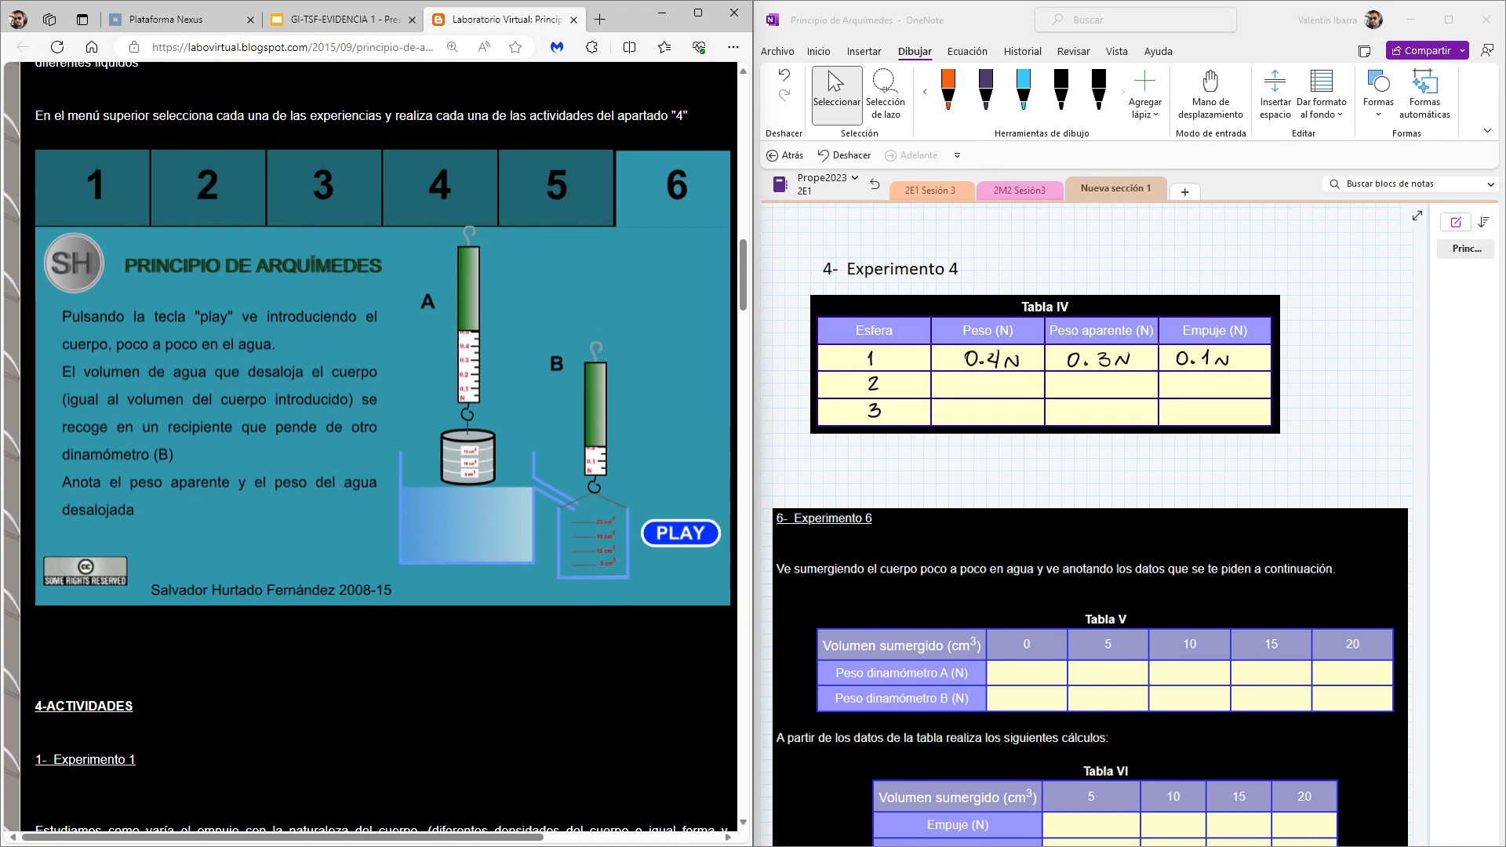
{"action": "scroll", "coordinate": [1090, 518], "scroll_direction": "down", "scroll_amount": 5}
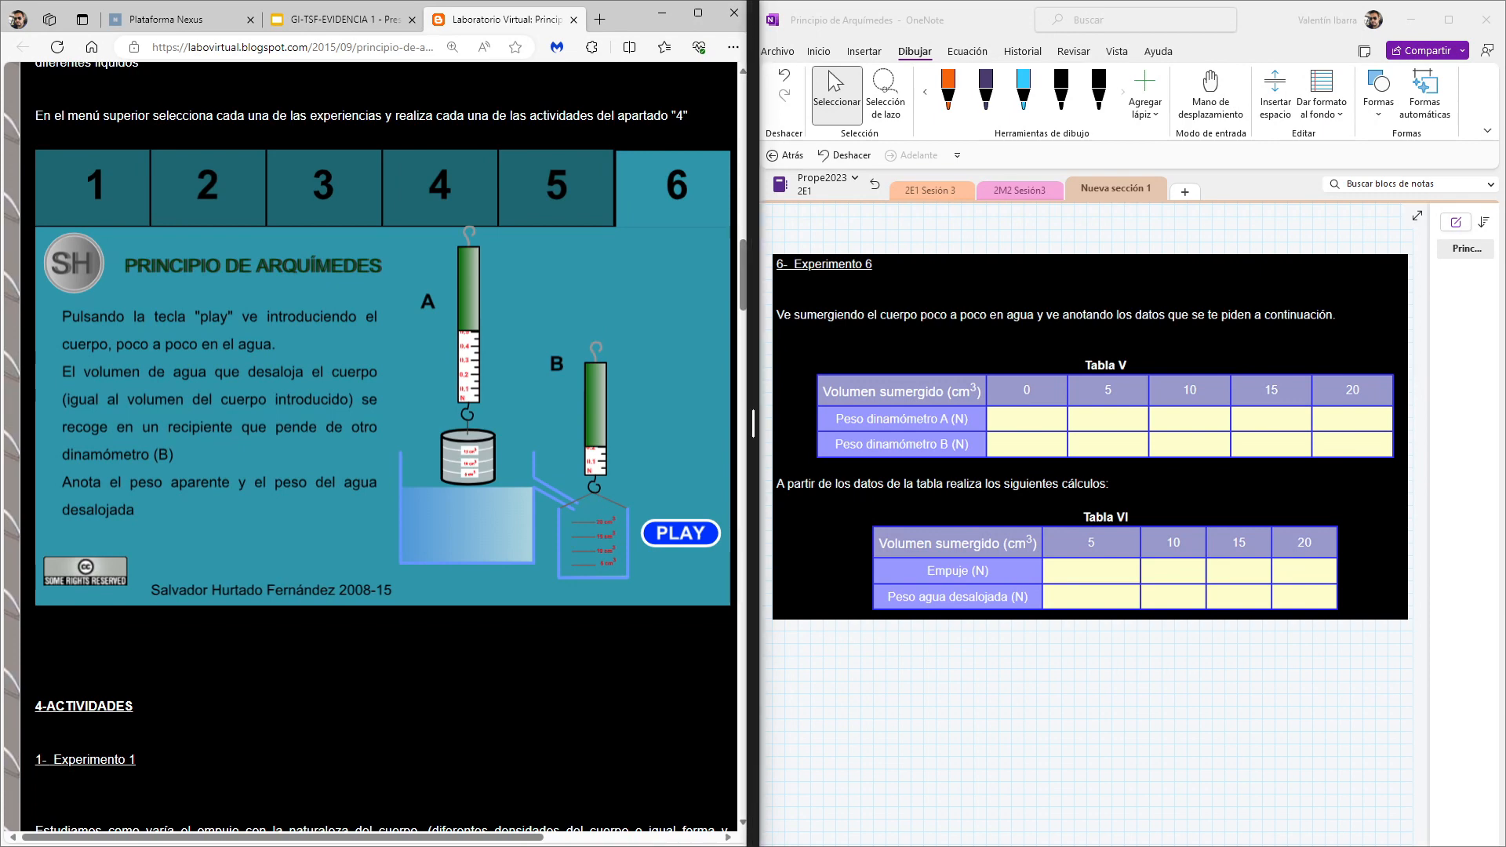
{"action": "mouse_move", "coordinate": [1010, 413]}
{"action": "left_mouse_down"}
{"action": "mouse_move", "coordinate": [1025, 428]}
{"action": "mouse_move", "coordinate": [1052, 412]}
{"action": "left_mouse_up"}
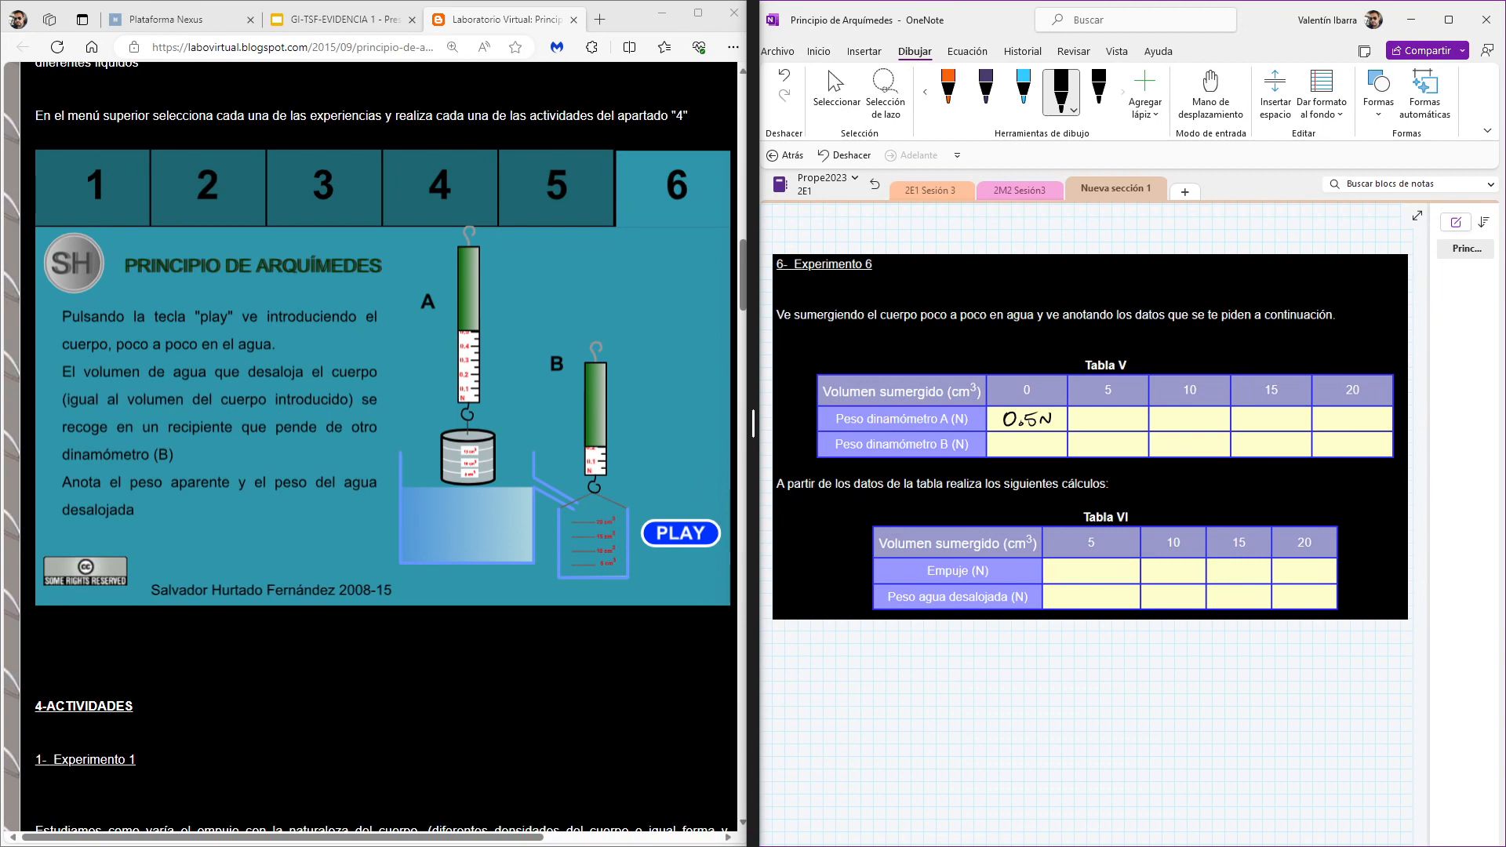
{"action": "mouse_move", "coordinate": [1020, 437]}
{"action": "left_mouse_down"}
{"action": "mouse_move", "coordinate": [1042, 452]}
{"action": "mouse_move", "coordinate": [1056, 436]}
{"action": "left_mouse_up"}
{"action": "left_click", "coordinate": [1025, 449]}
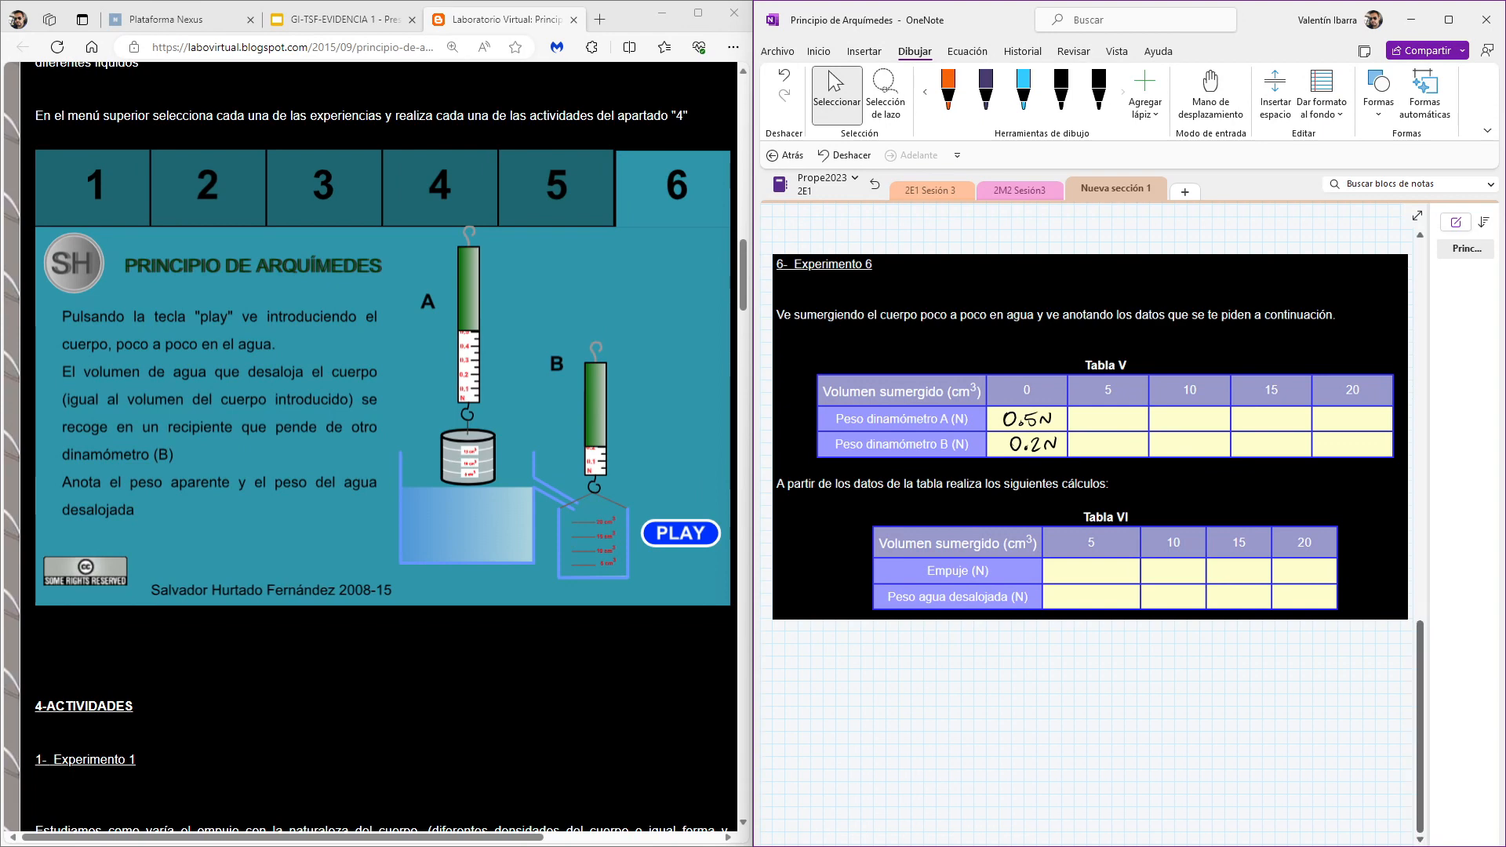
Run the experiment 6 simulation to lower the body into the water
{"action": "left_click", "coordinate": [681, 533]}
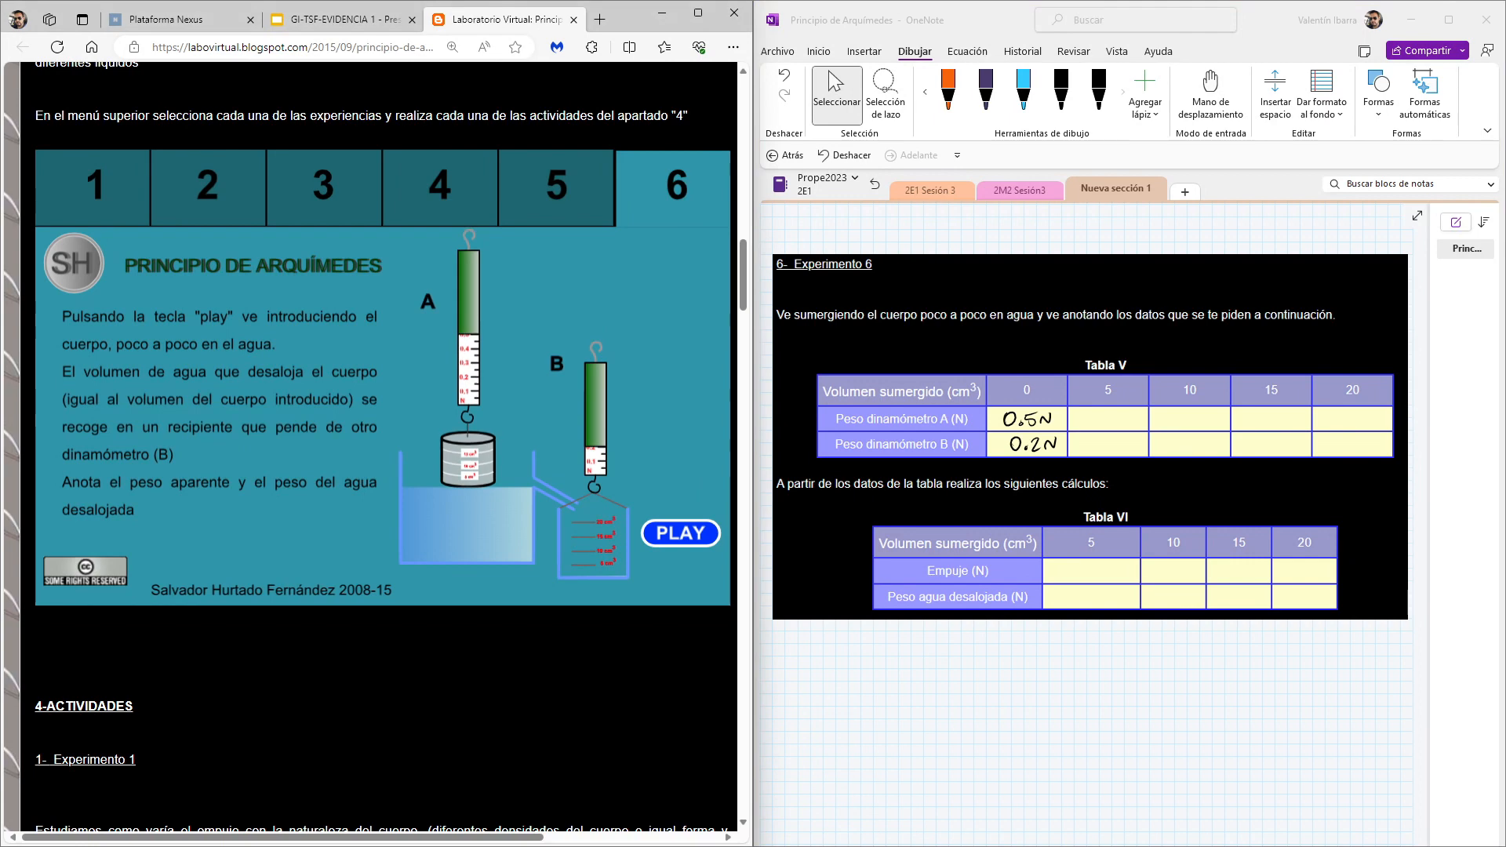